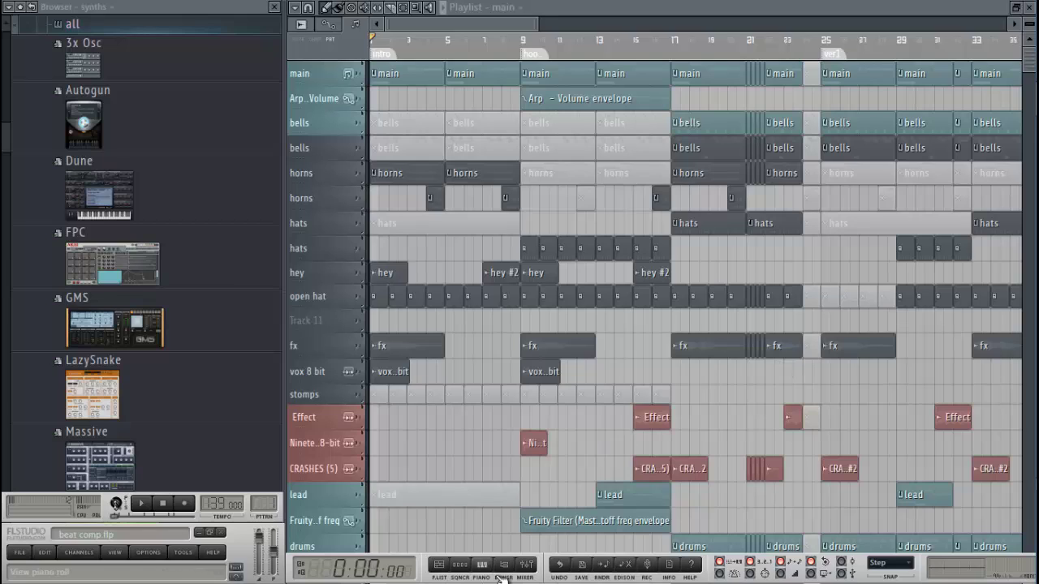
- Show the main pattern's step sequencer expanded, then collapse it to a bar above the playlist
left_click(459, 565)
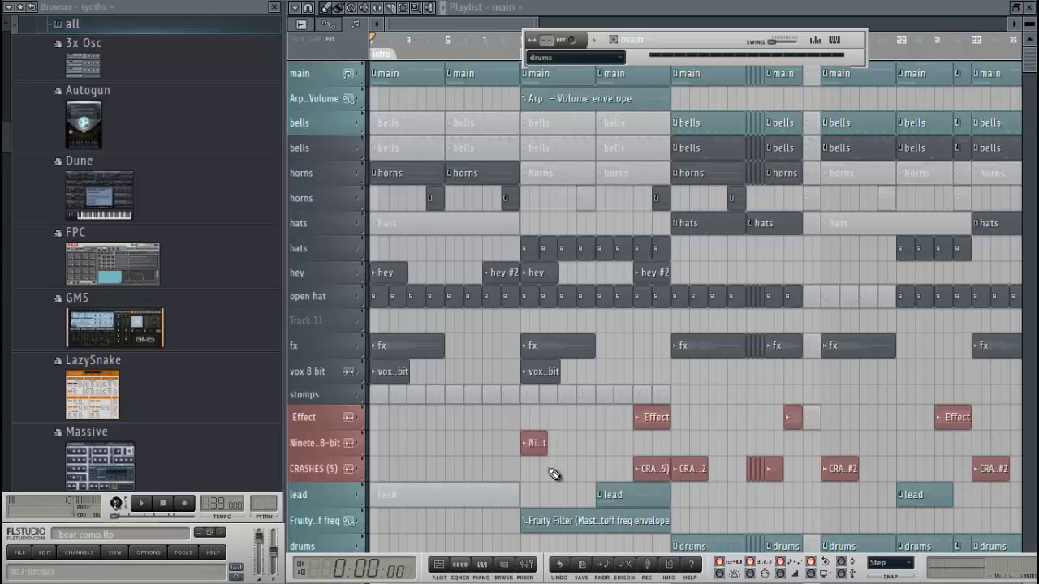
left_click(700, 43)
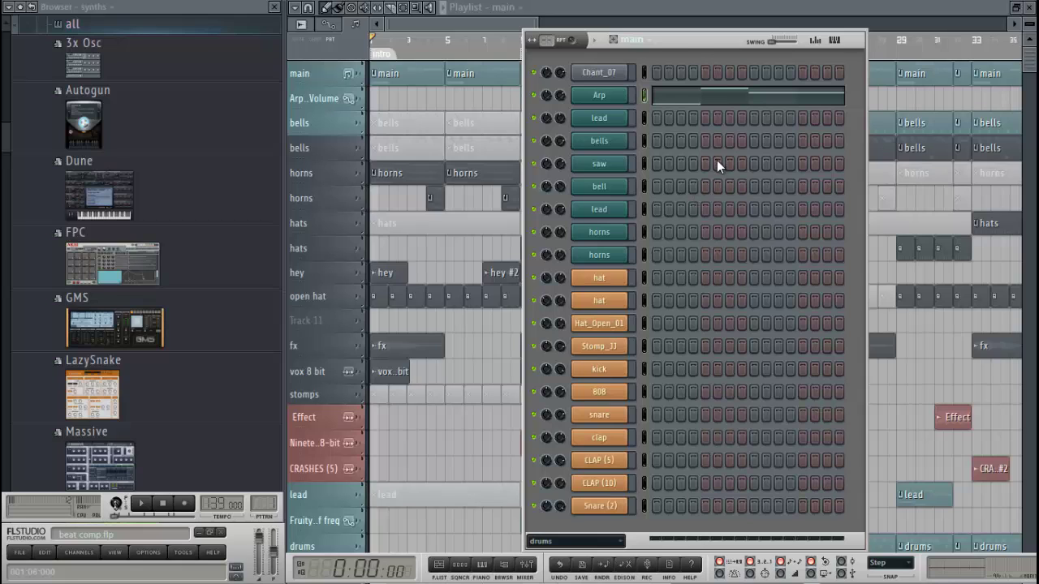
left_click(682, 40)
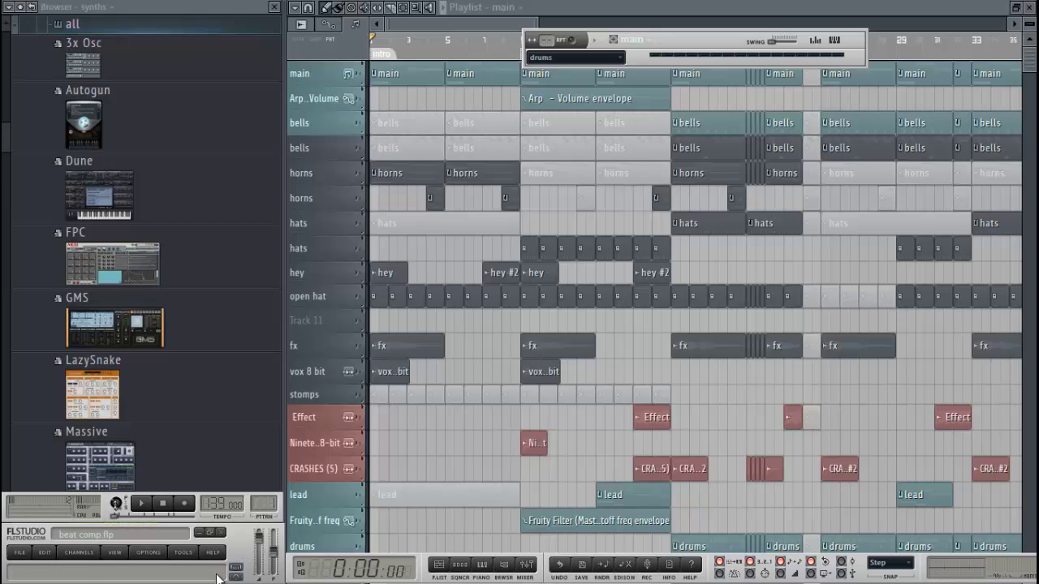
- Unlock the toolbars under View > Toolbars and move the CPU meter panel to a new top row
left_click(115, 553)
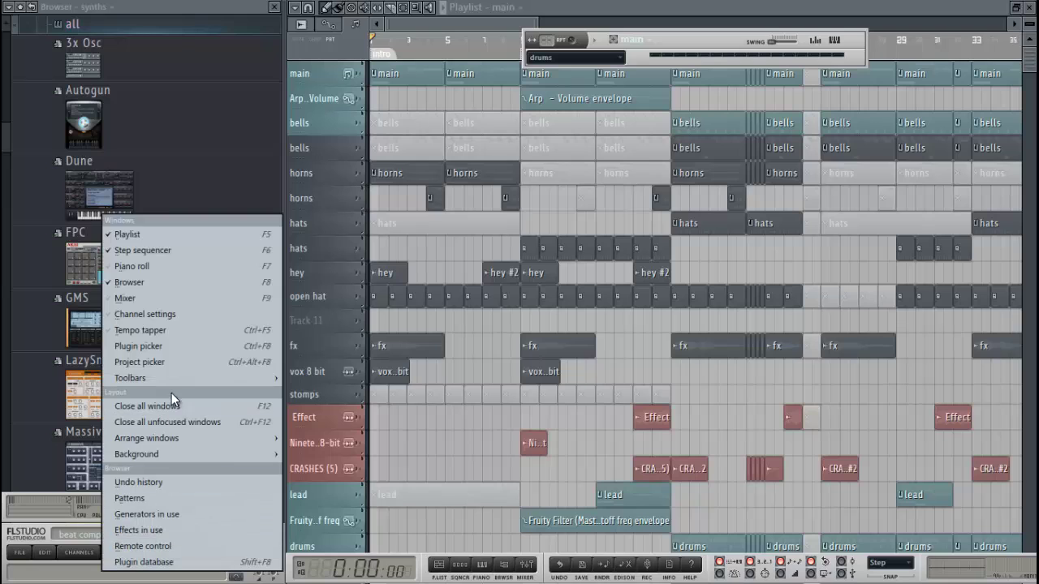
mouse_move(171, 380)
left_click(310, 528)
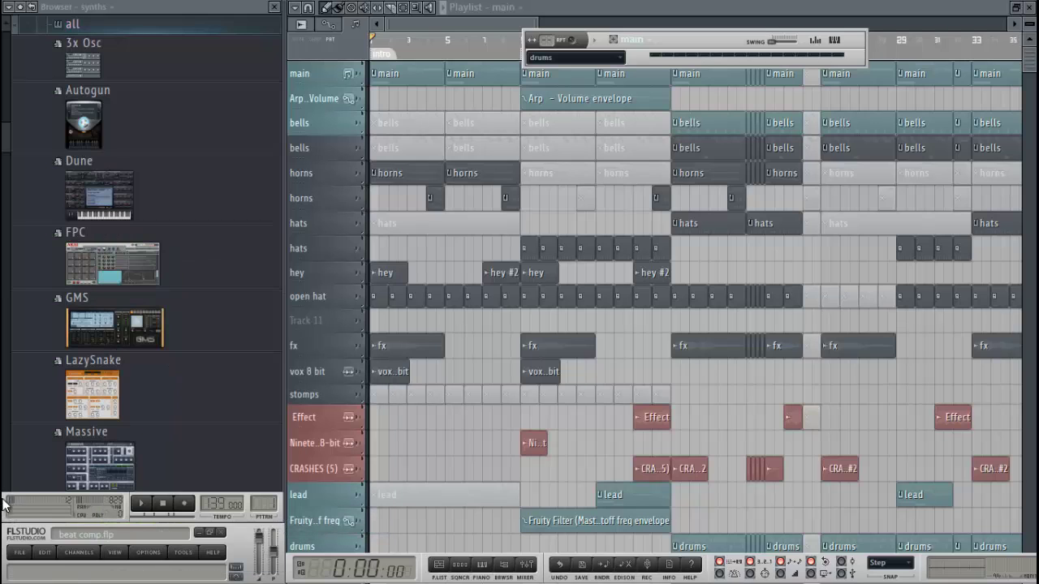
left_click_drag(8, 507, 253, 14)
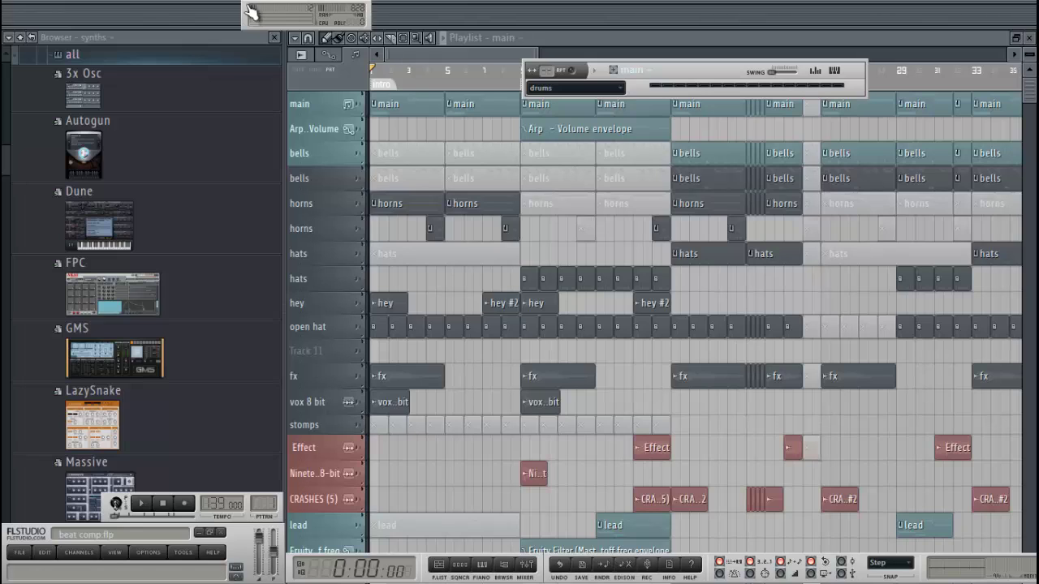
- Drag the CPU/memory meter panel from the top row back into the bottom-left toolbars
left_click_drag(250, 12, 4, 501)
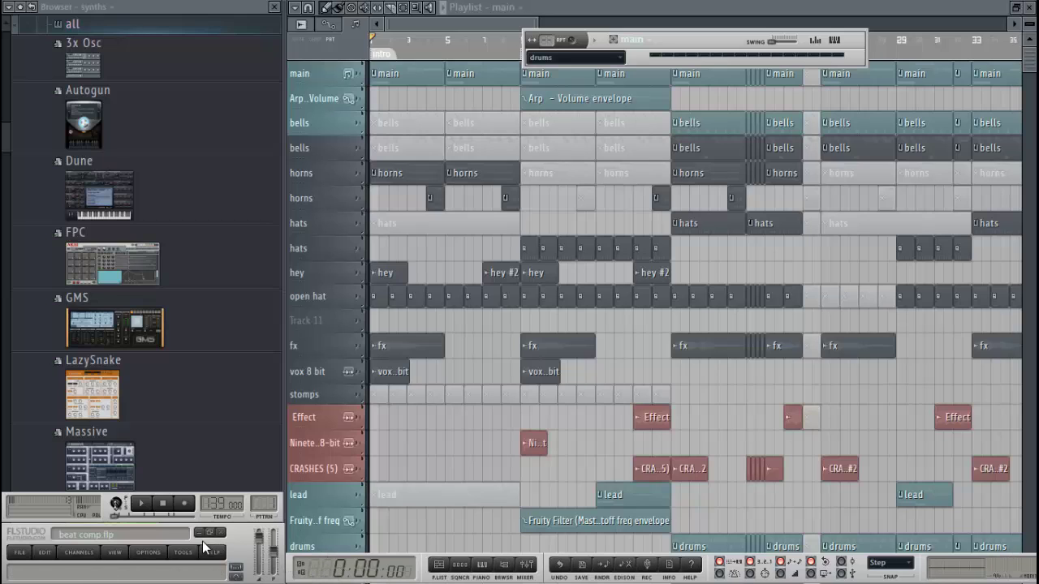
- Relock the toolbars under View > Toolbars and dismiss the step sequencer from the playlist
left_click(116, 555)
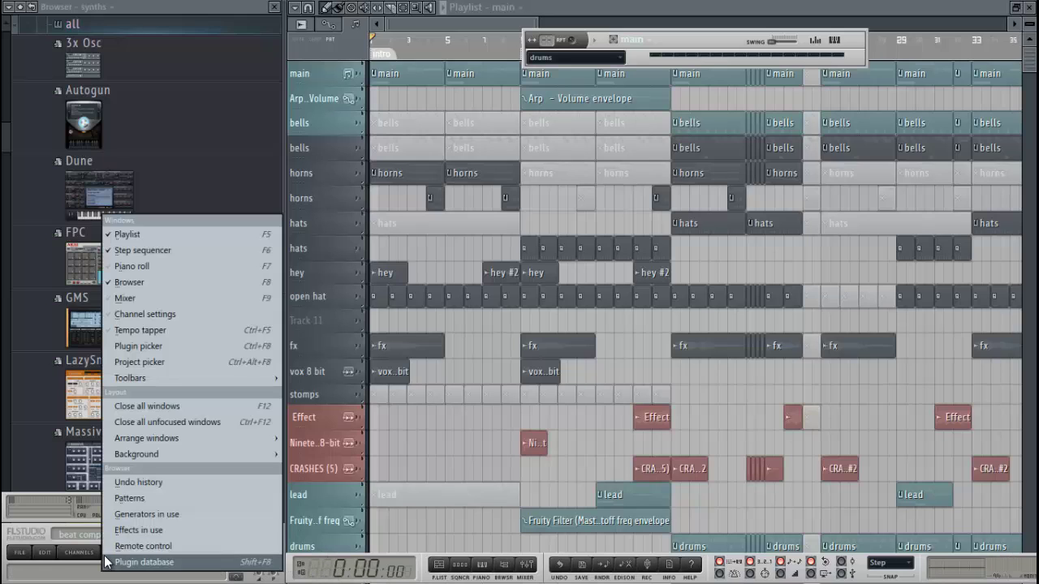
mouse_move(190, 380)
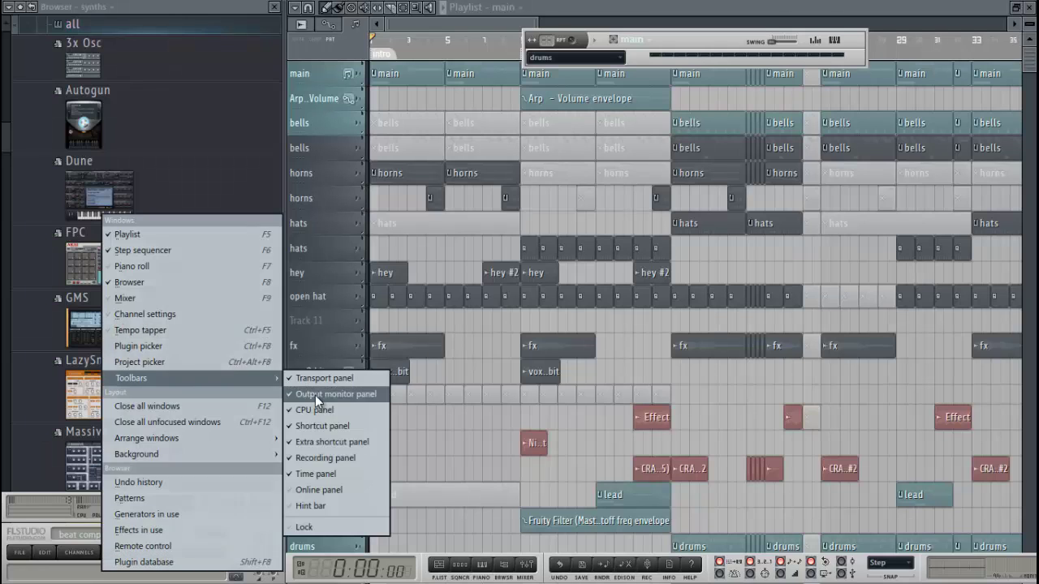
left_click(317, 527)
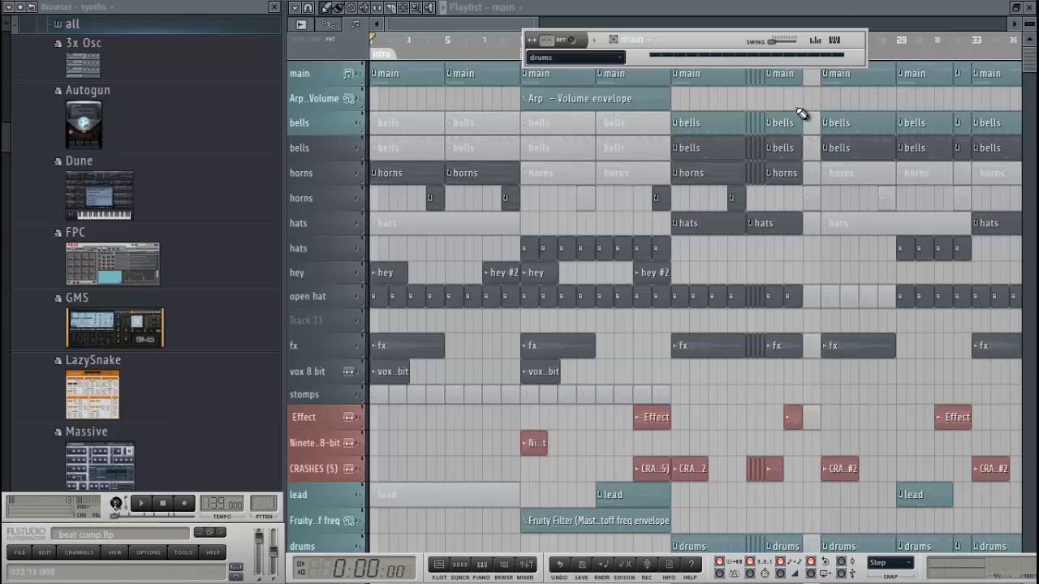
left_click(829, 6)
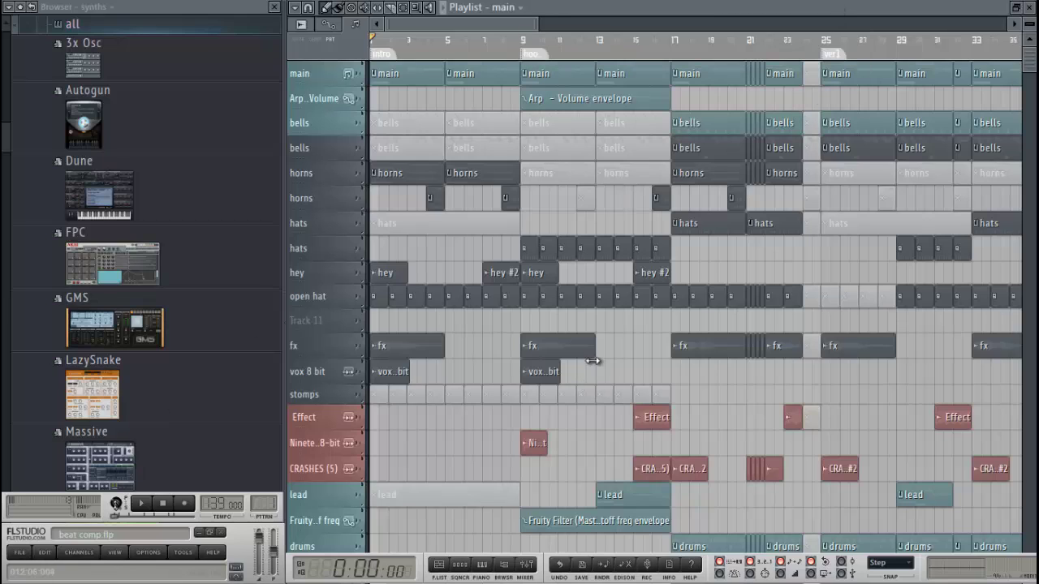
left_click(296, 8)
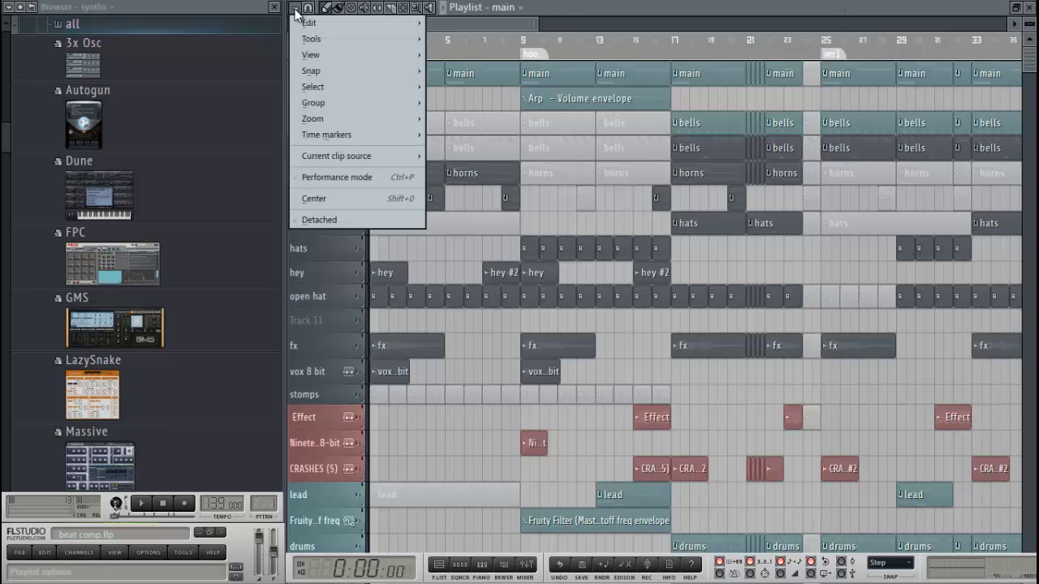
mouse_move(351, 118)
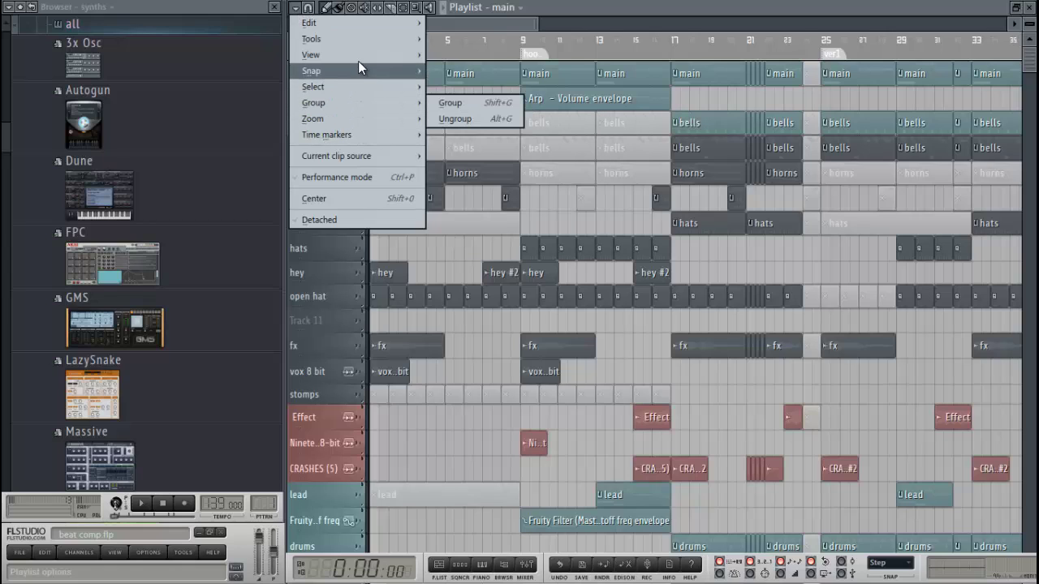
mouse_move(360, 58)
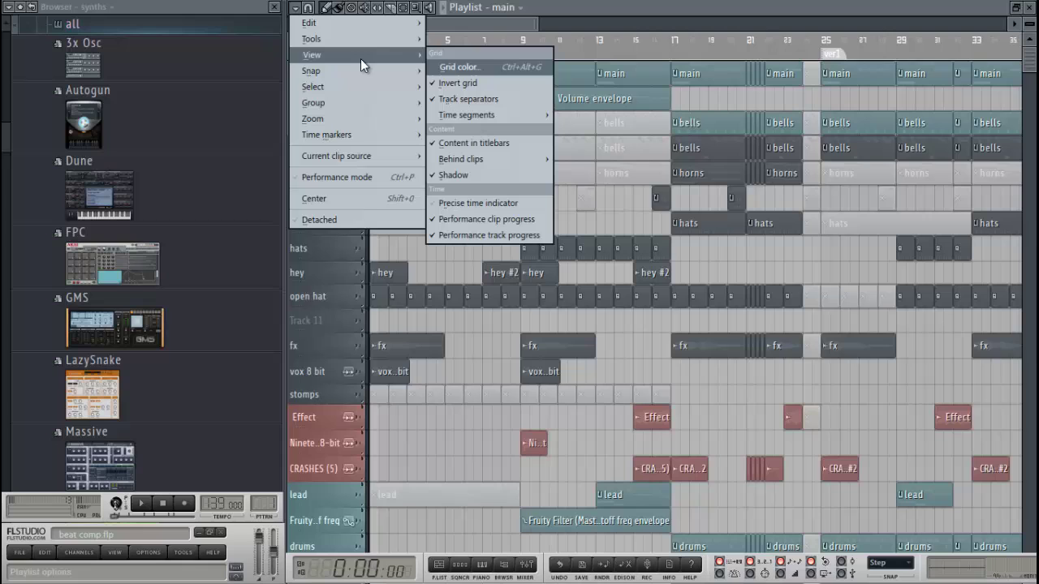
left_click(451, 64)
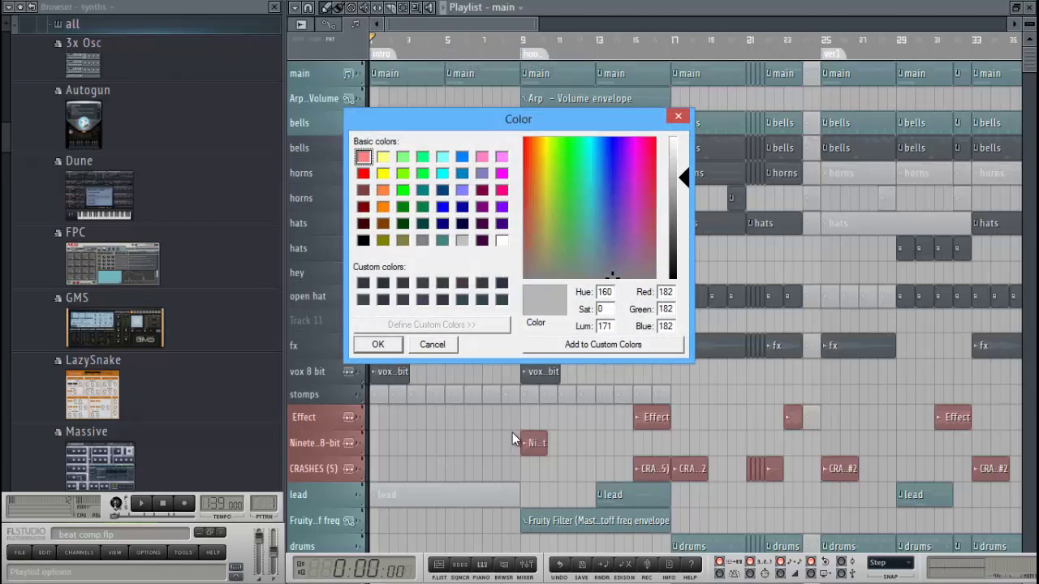
left_click(679, 119)
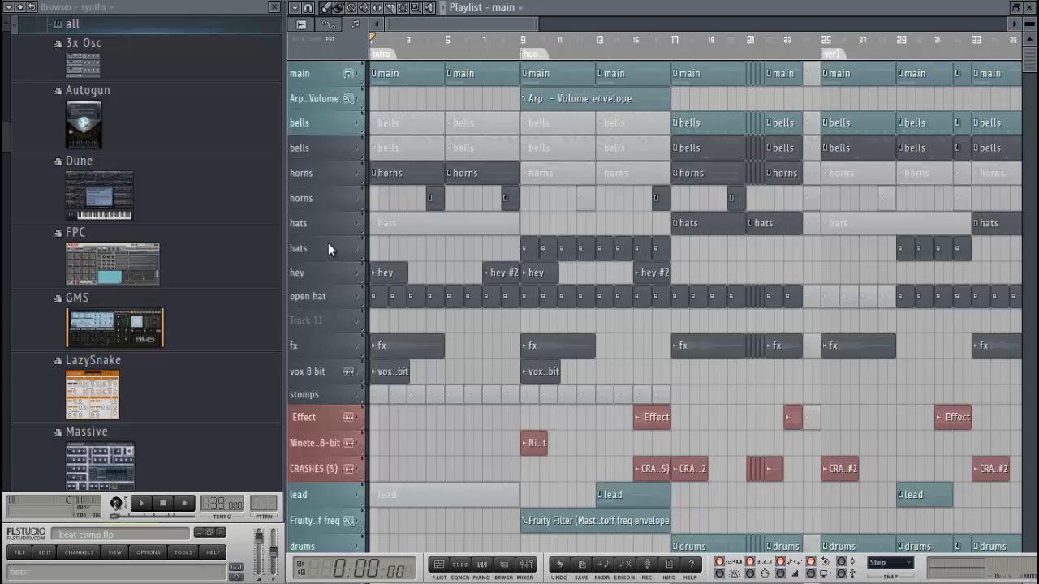
scroll(328, 273, "down", 5)
scroll(329, 273, "down", 3)
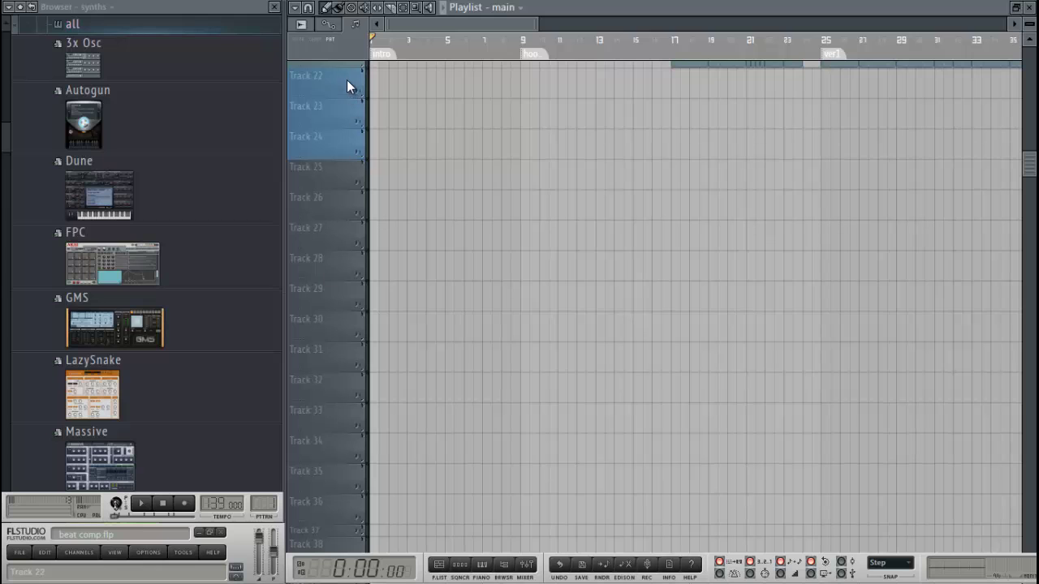
scroll(335, 187, "up", 8)
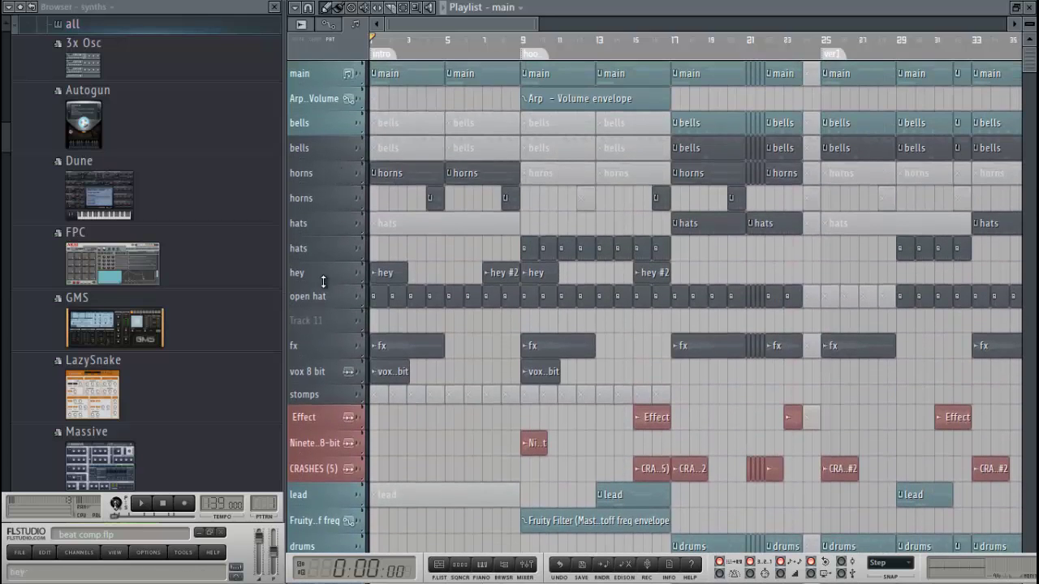
scroll(332, 259, "down", 4)
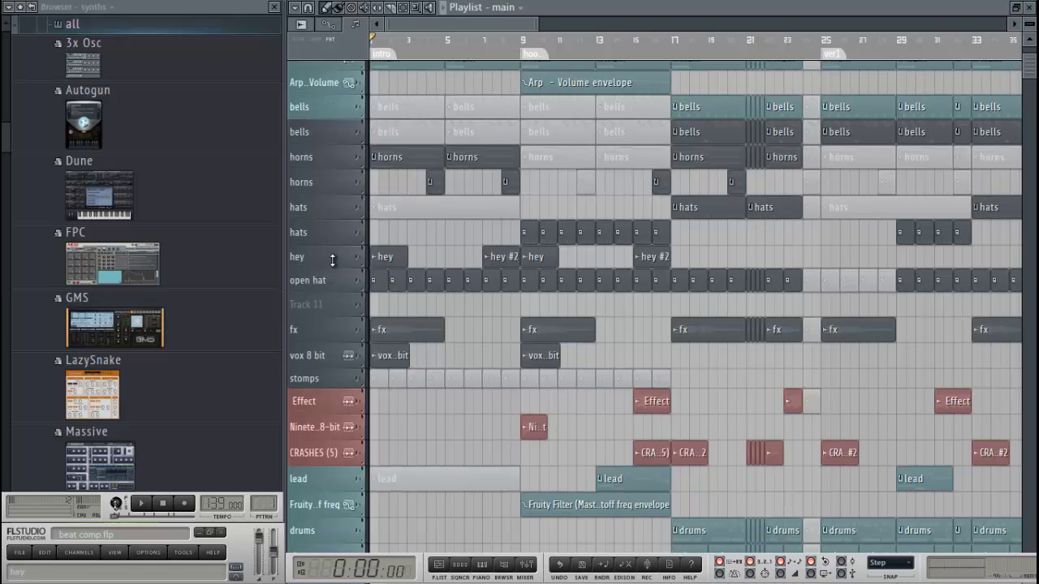
scroll(332, 259, "down", 1)
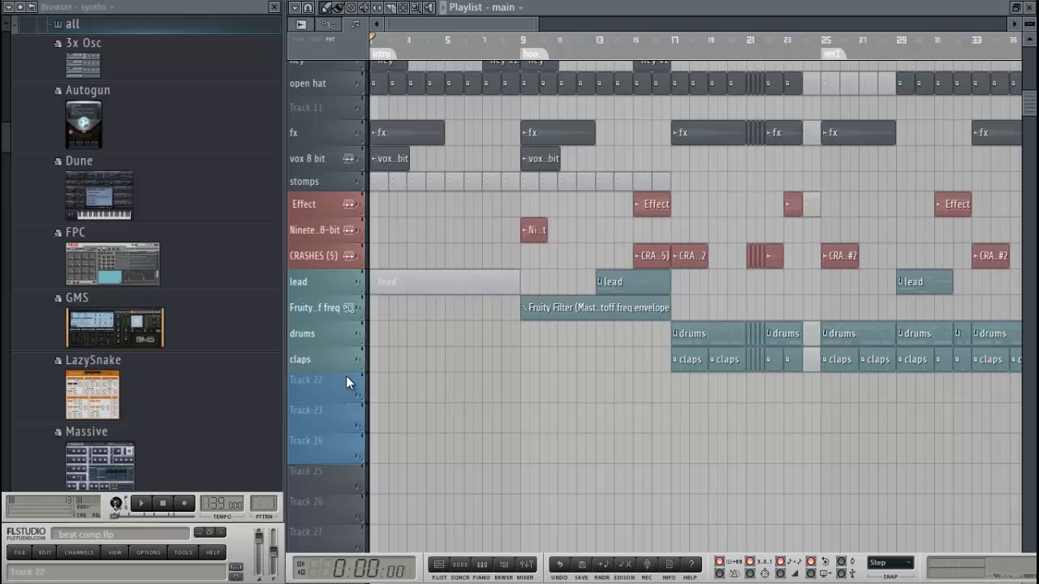
scroll(346, 375, "up", 5)
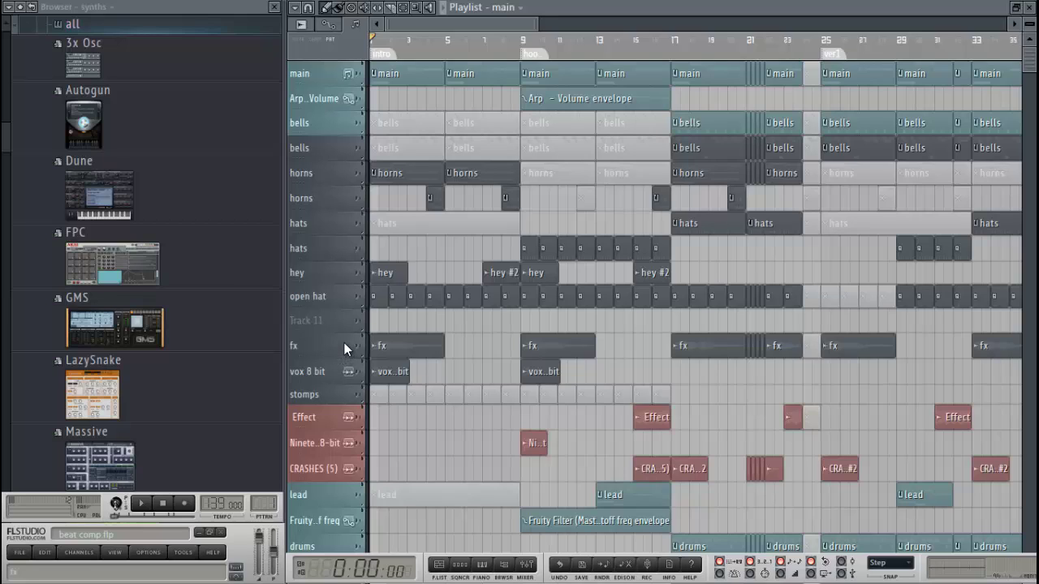
double_click(346, 151)
left_click(443, 144)
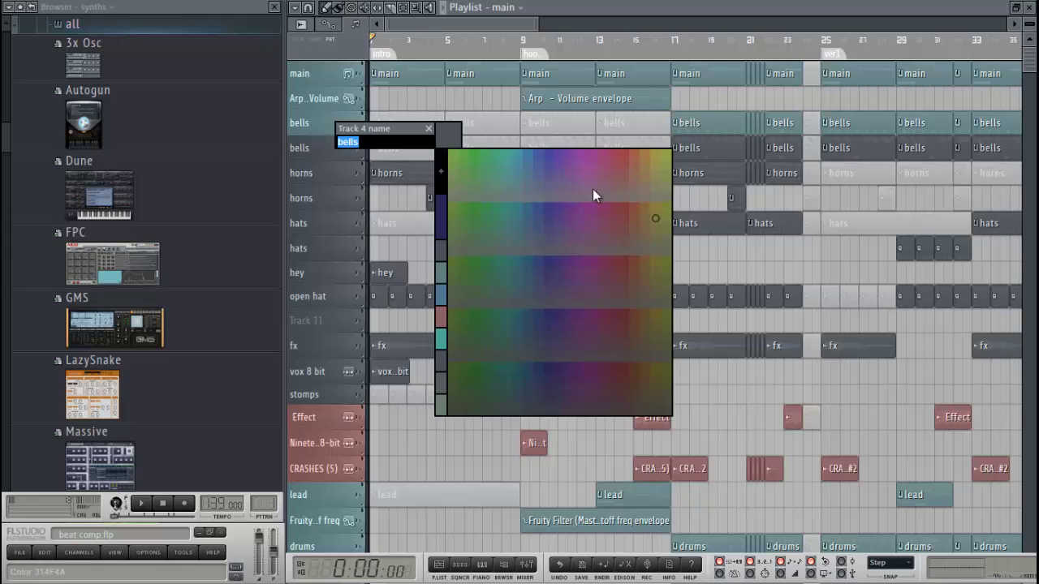
left_click(475, 154)
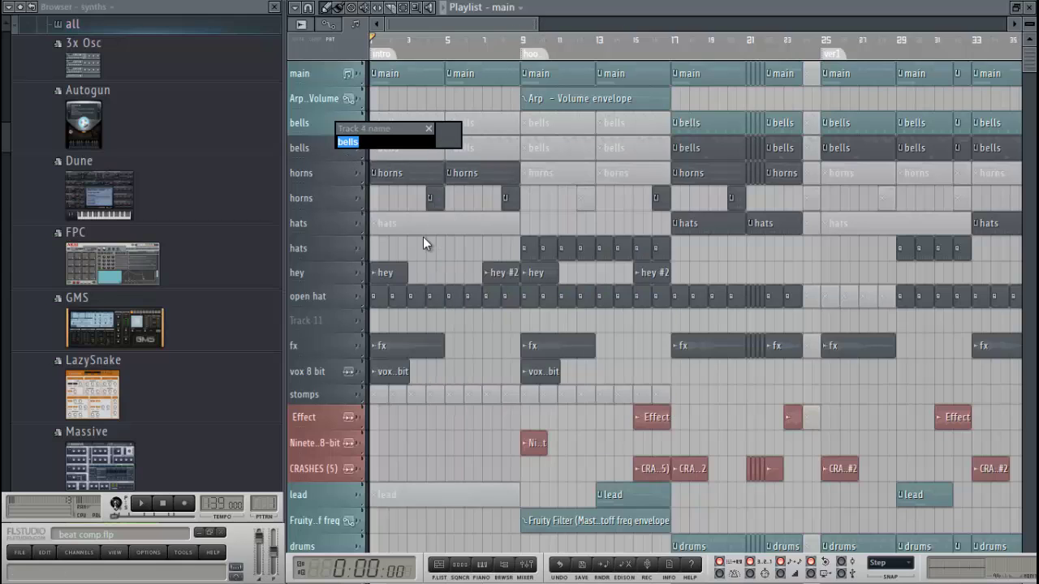
left_click(428, 130)
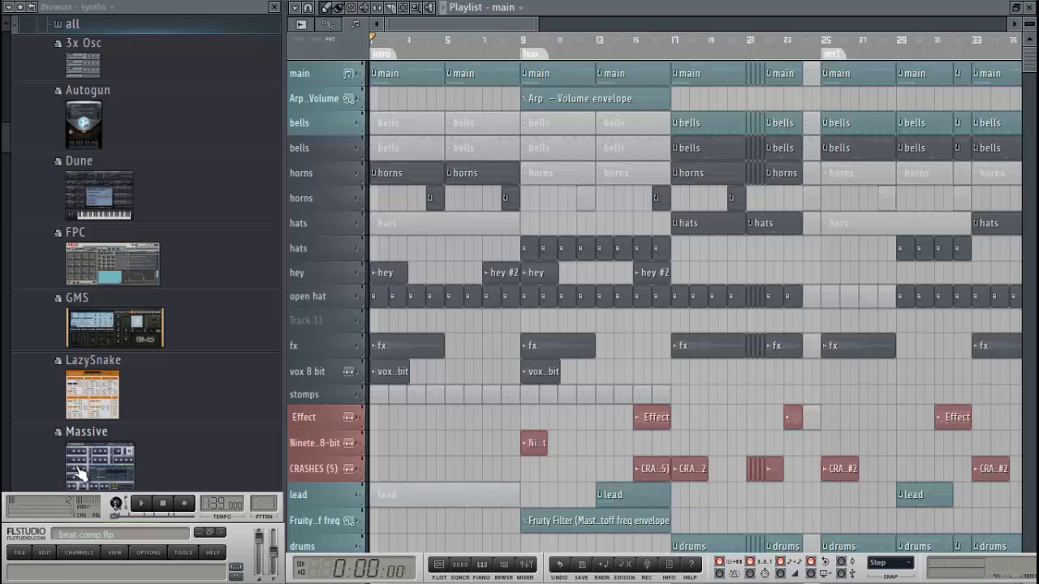
- Restore the browser panel to its wider width beside the playlist
left_click(217, 5)
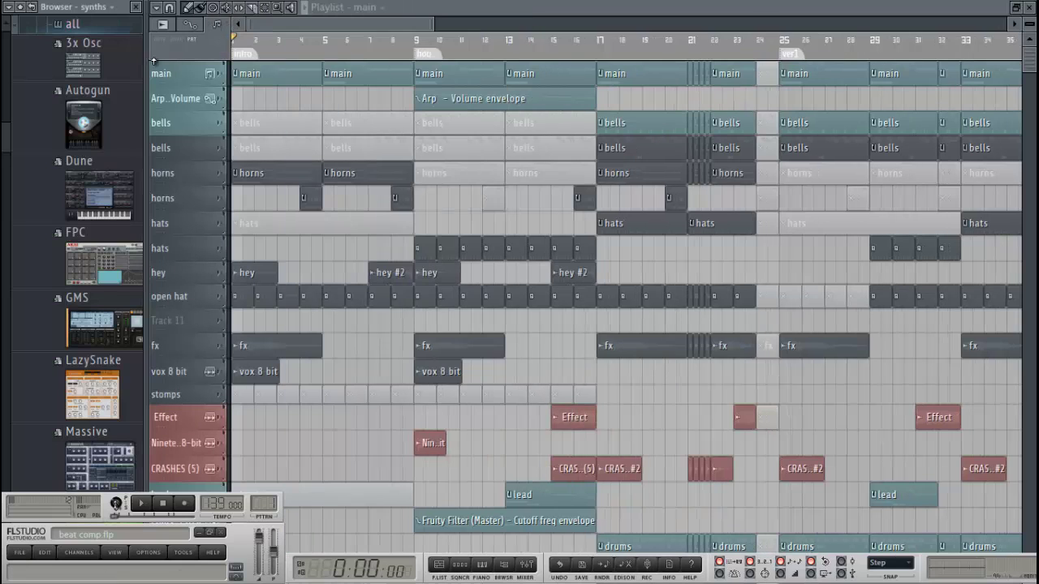
left_click_drag(149, 69, 279, 70)
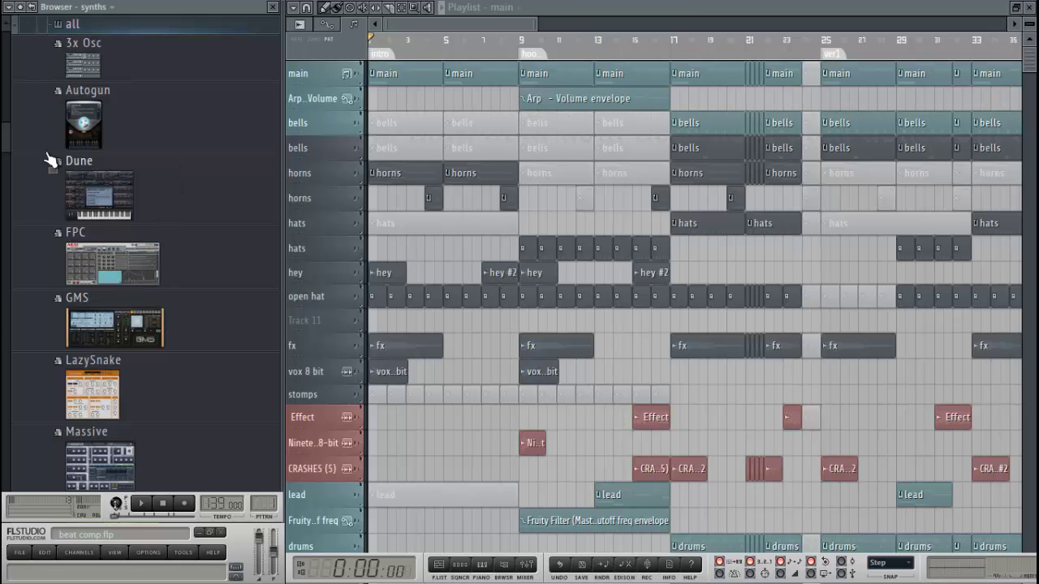
left_click_drag(6, 144, 10, 98)
- Open the plugin database's Generators folder in Windows Explorer through its Windows shell menu
scroll(93, 122, "up", 5)
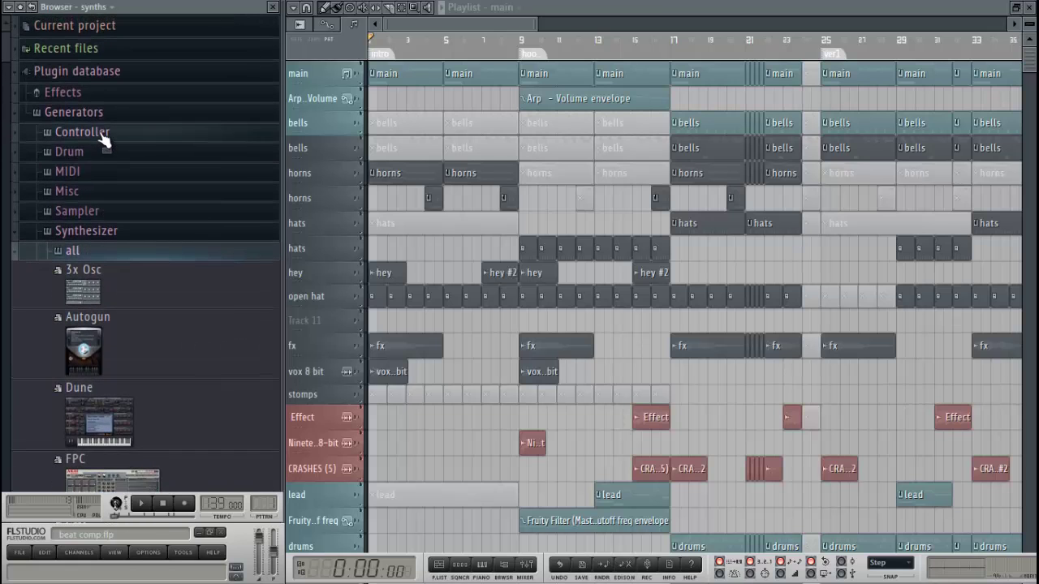
scroll(106, 268, "down", 15)
scroll(106, 298, "up", 8)
scroll(106, 298, "up", 11)
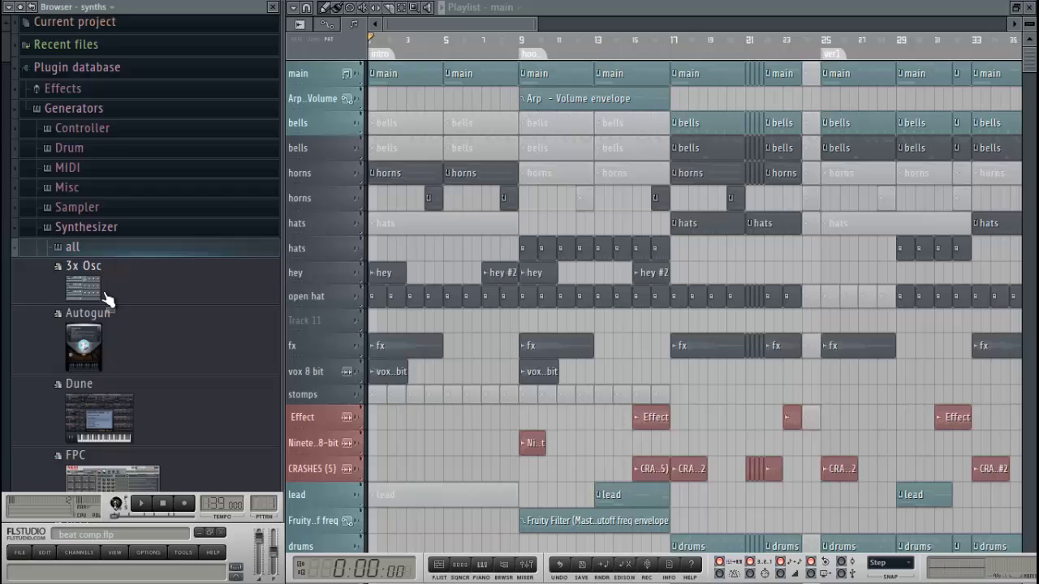
right_click(97, 118)
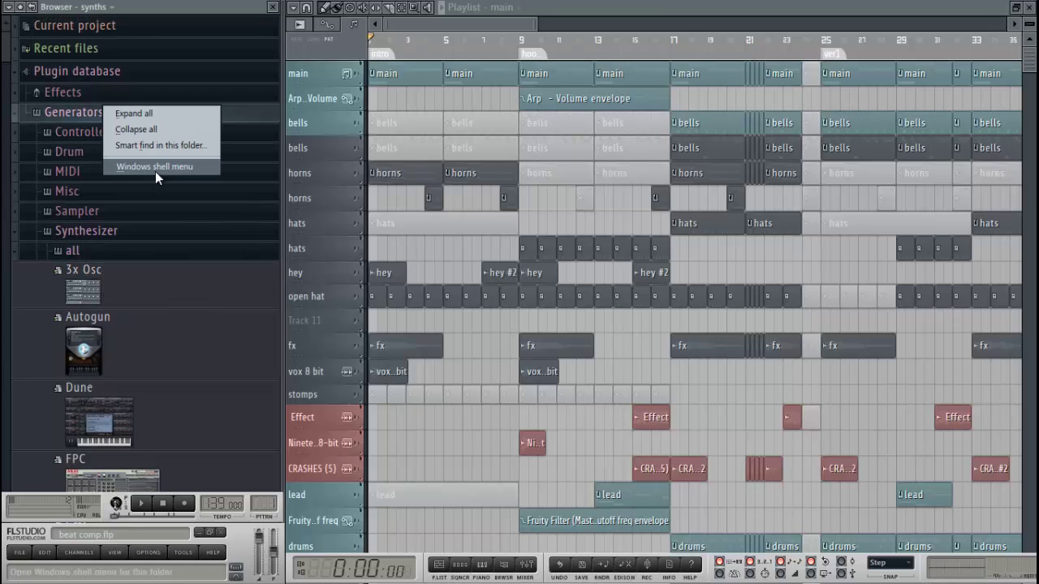
left_click(155, 166)
left_click(223, 172)
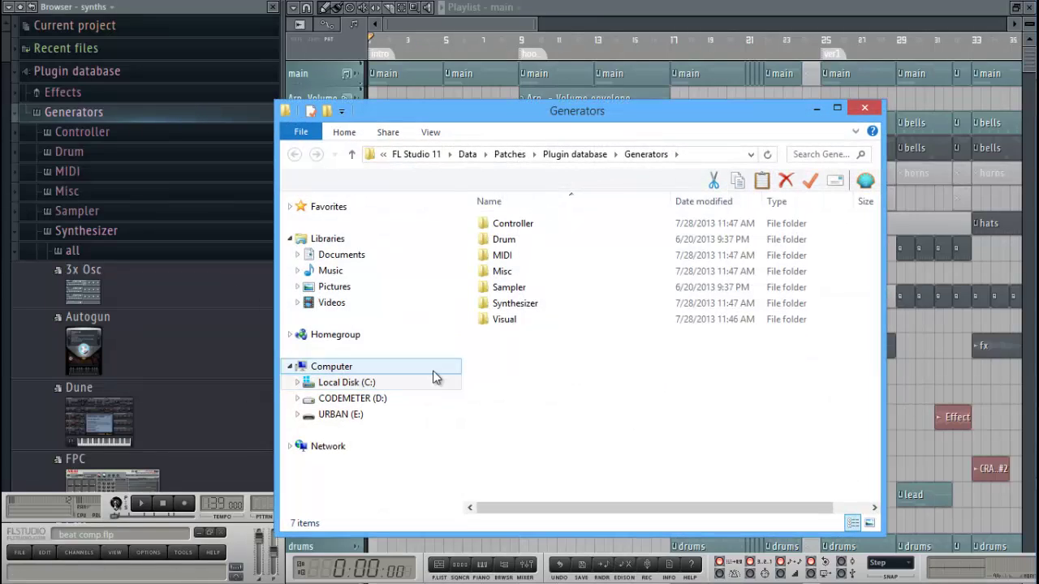
- Navigate into Synthesizer\all to list its 16 synth preset files, 3x Osc through Zen
double_click(543, 303)
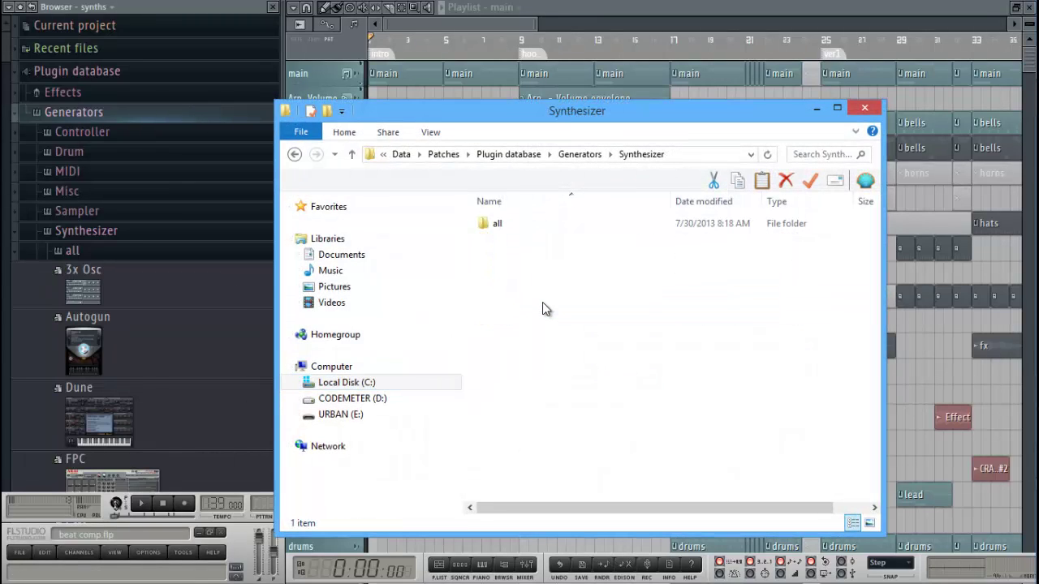
left_click(512, 223)
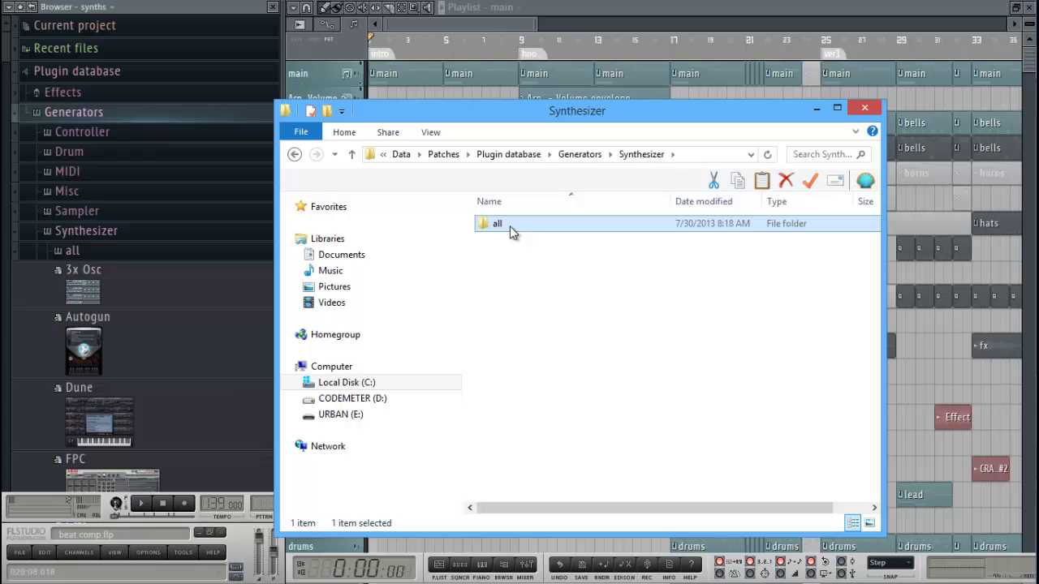
double_click(512, 226)
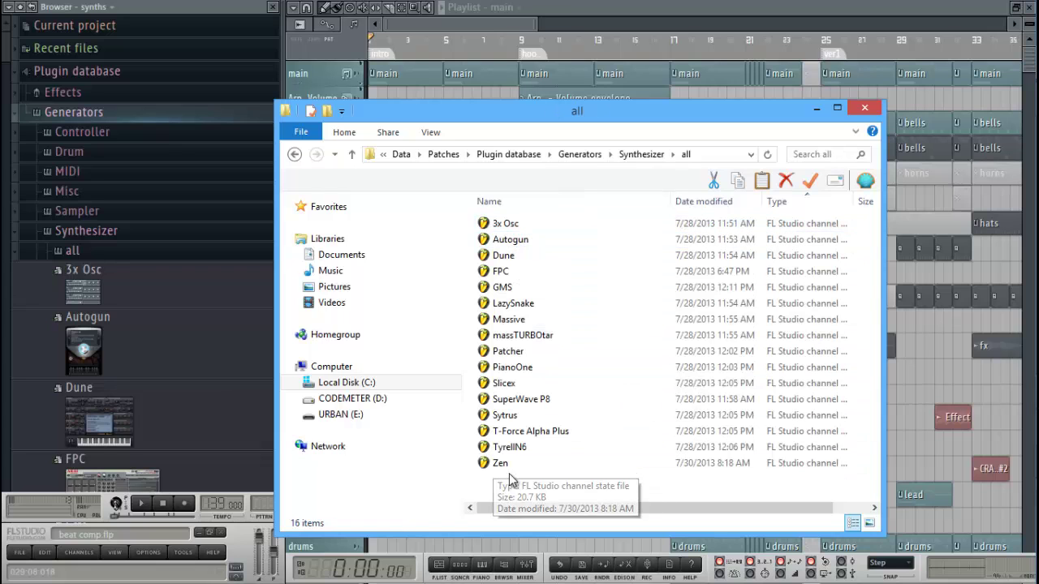
- Close the Explorer window and scroll the browser list back to the top
left_click(864, 108)
scroll(71, 355, "down", 10)
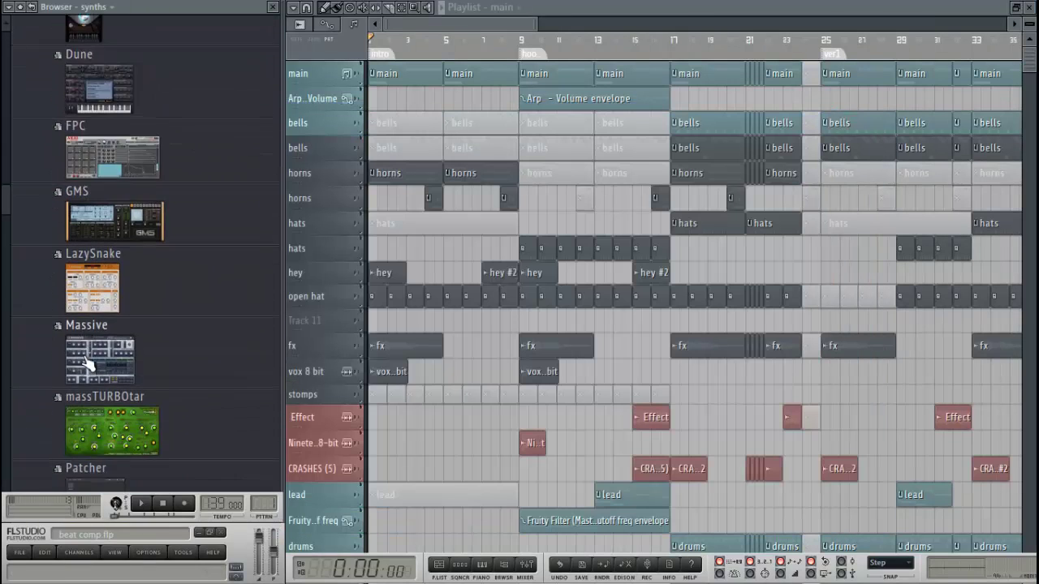
scroll(89, 363, "down", 3)
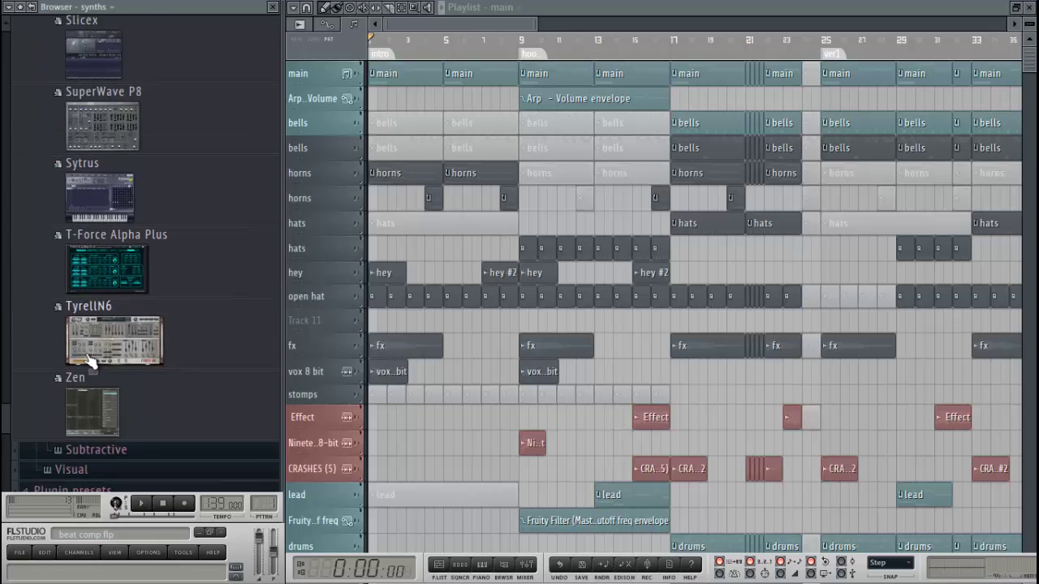
scroll(92, 357, "up", 2)
scroll(93, 357, "up", 6)
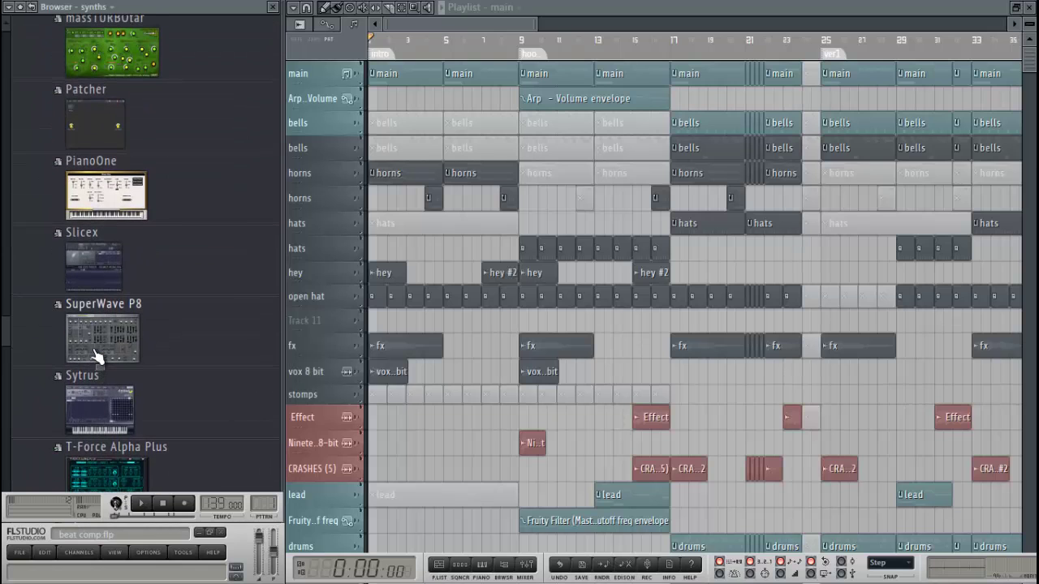
scroll(96, 357, "up", 4)
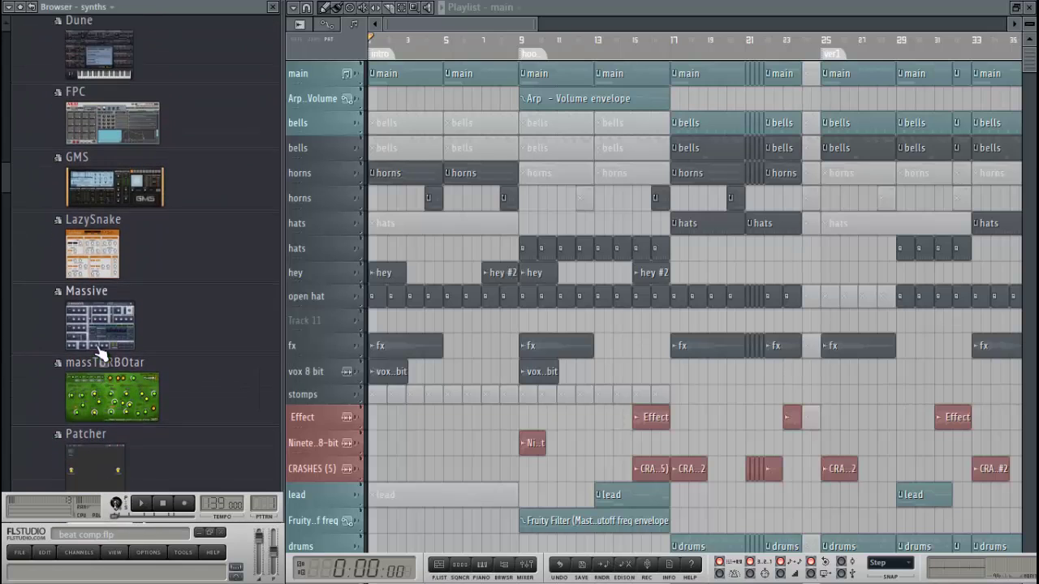
scroll(98, 349, "up", 4)
- Switch the browser to the efx collection and look through its effect thumbnails
left_click(115, 10)
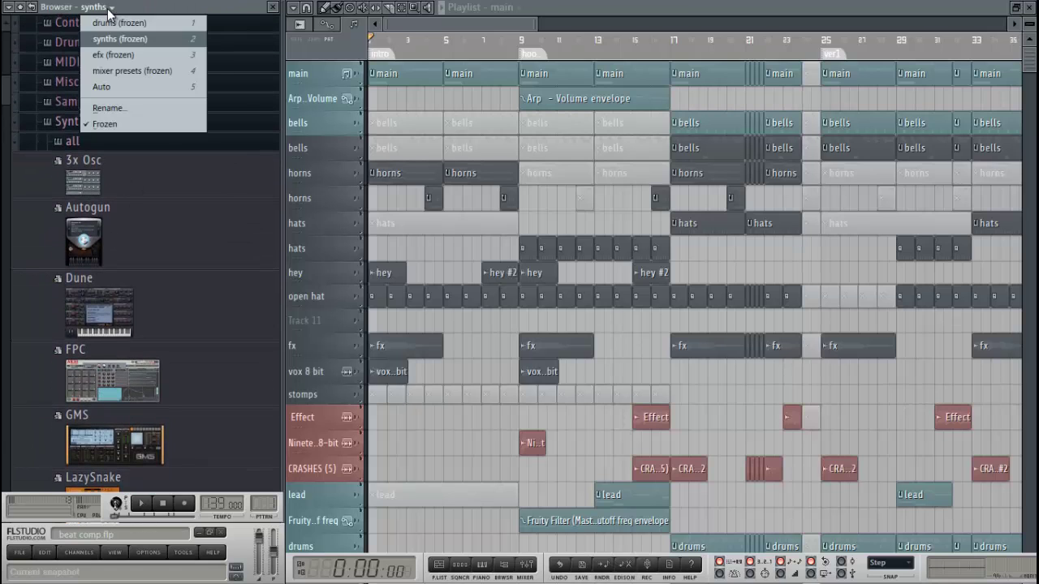
left_click(121, 47)
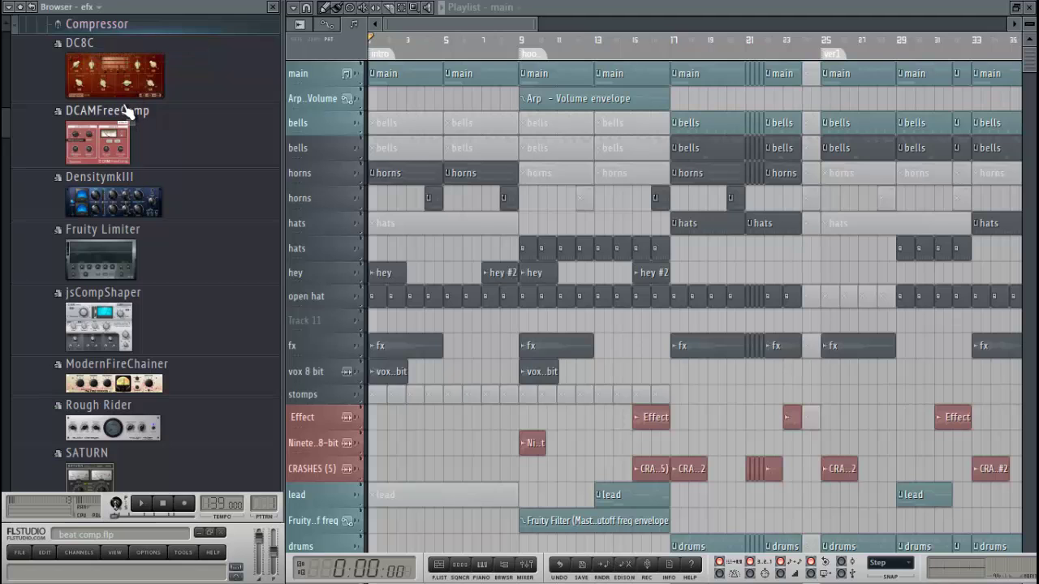
scroll(127, 118, "down", 5)
scroll(130, 137, "down", 6)
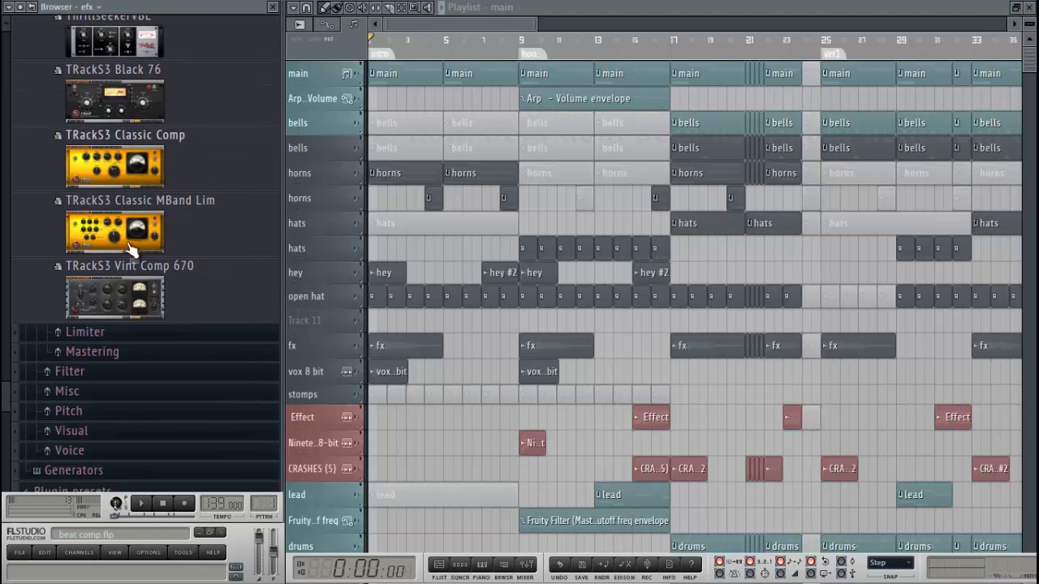
scroll(154, 187, "up", 2)
scroll(154, 184, "up", 1)
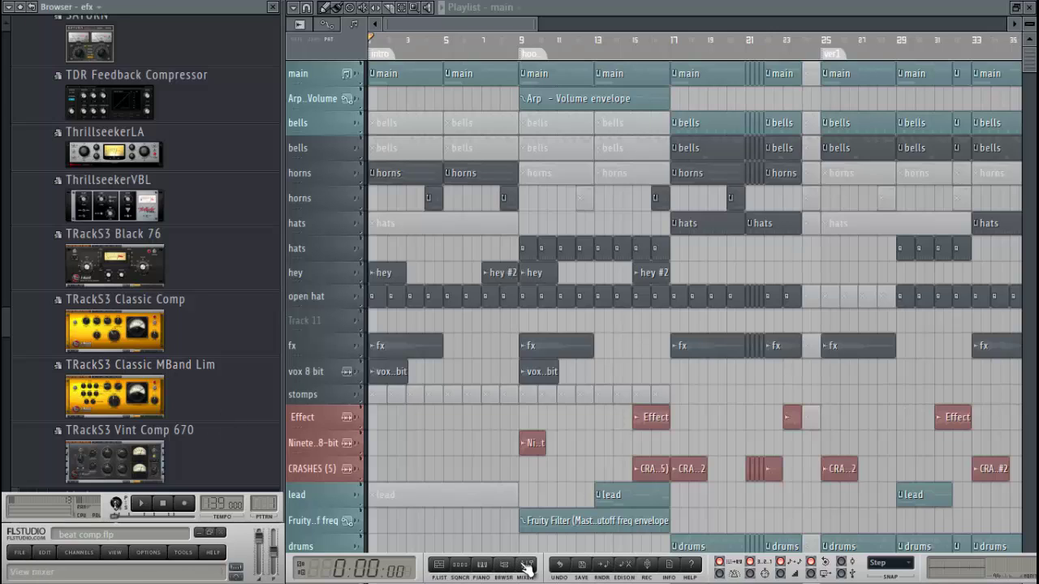
- Open the Arp pattern in the piano roll and zoom out to show bars 1 to 5
left_click(481, 563)
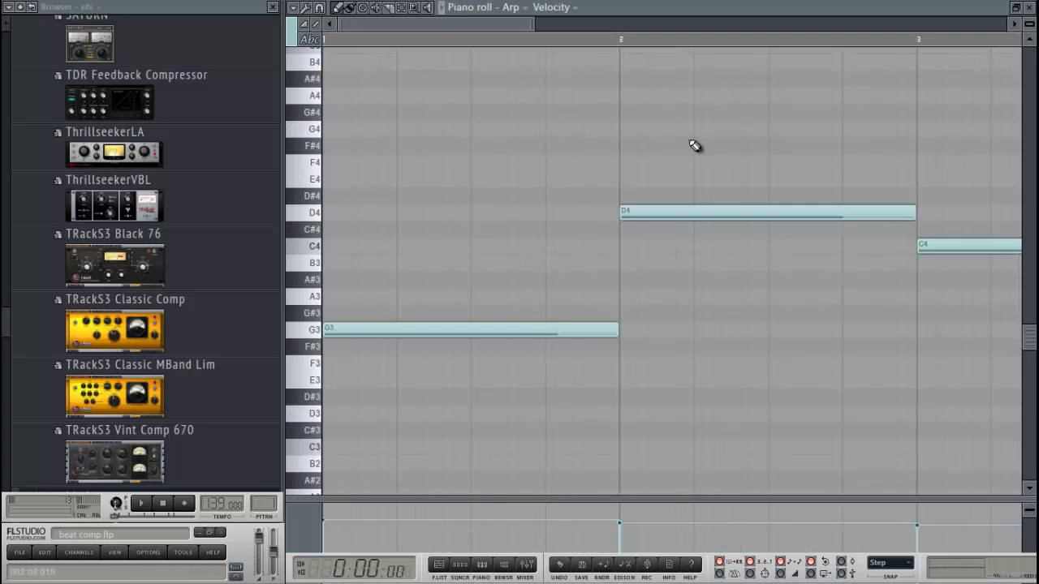
left_click_drag(540, 21, 745, 21)
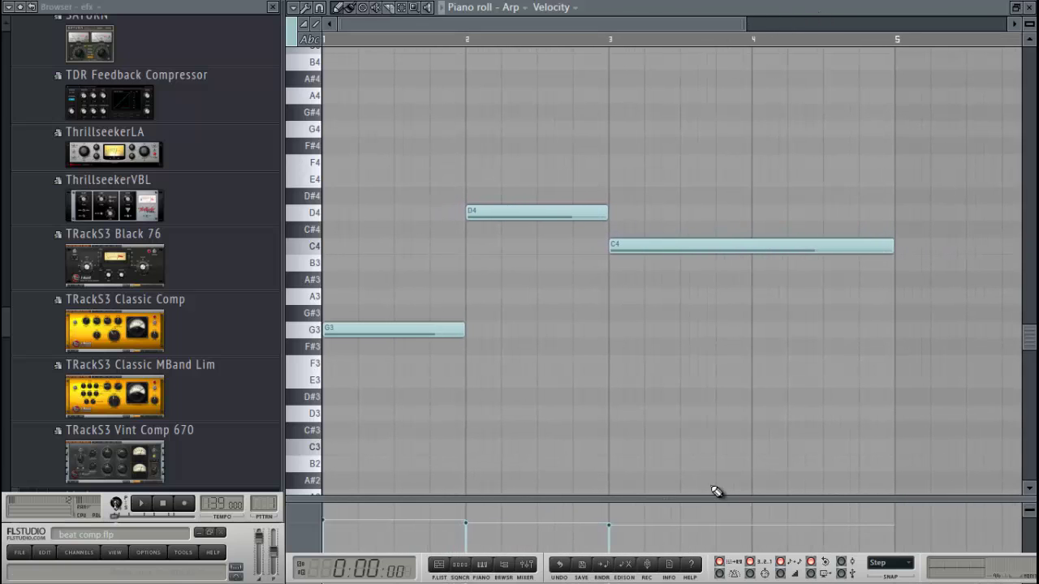
left_click(293, 13)
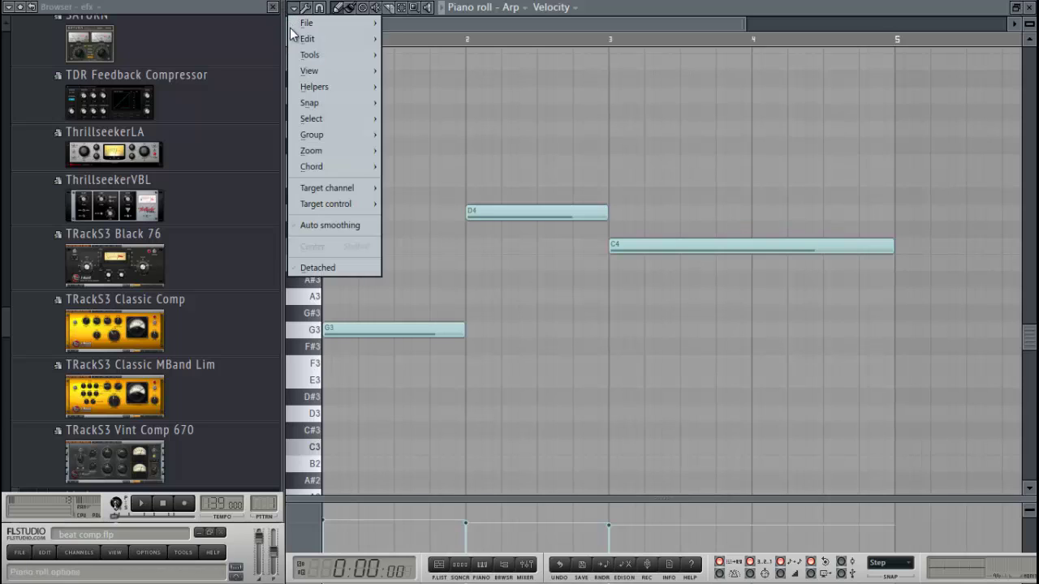
mouse_move(314, 42)
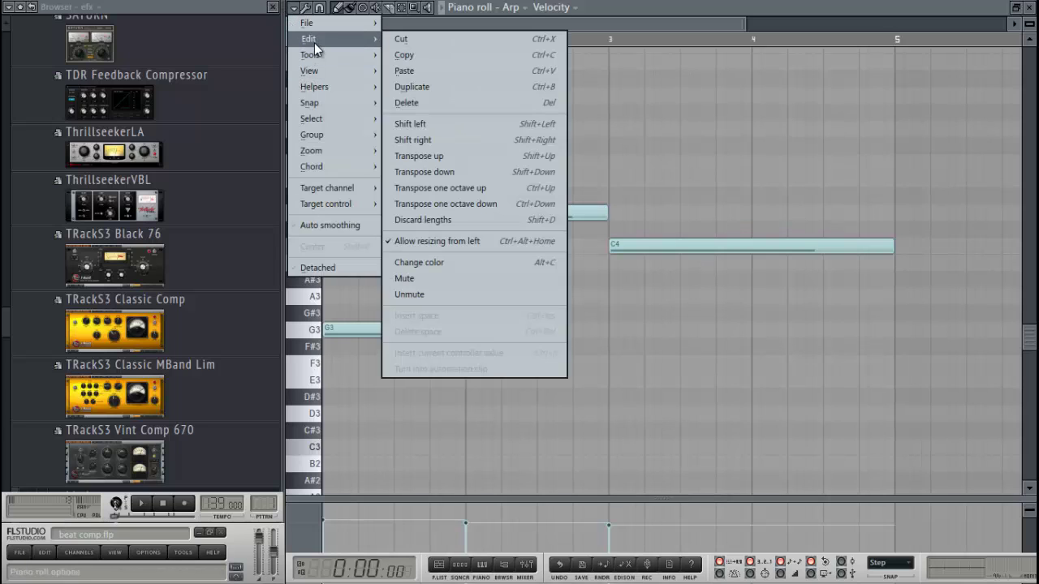
mouse_move(312, 71)
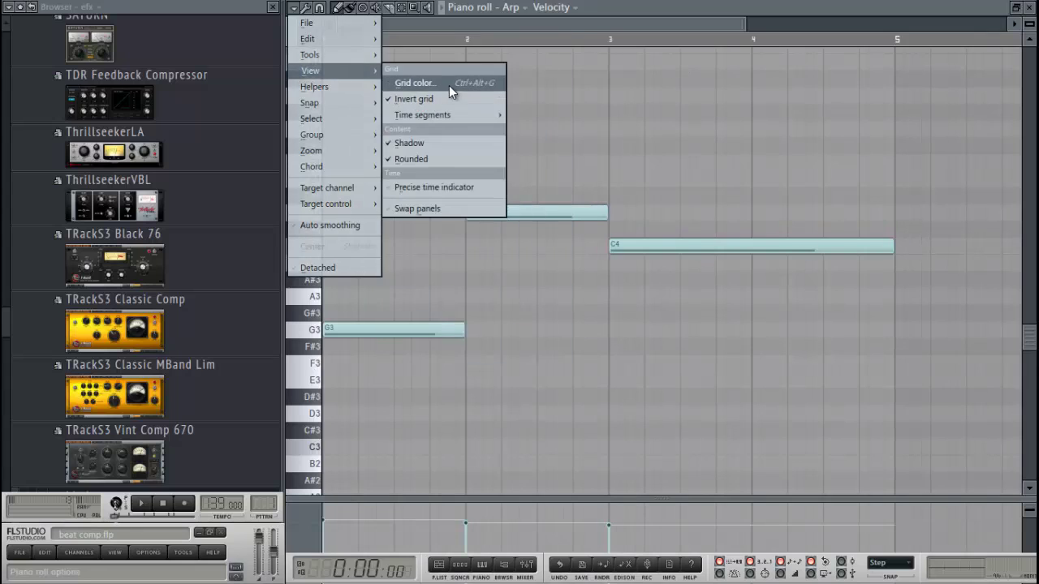
left_click(448, 84)
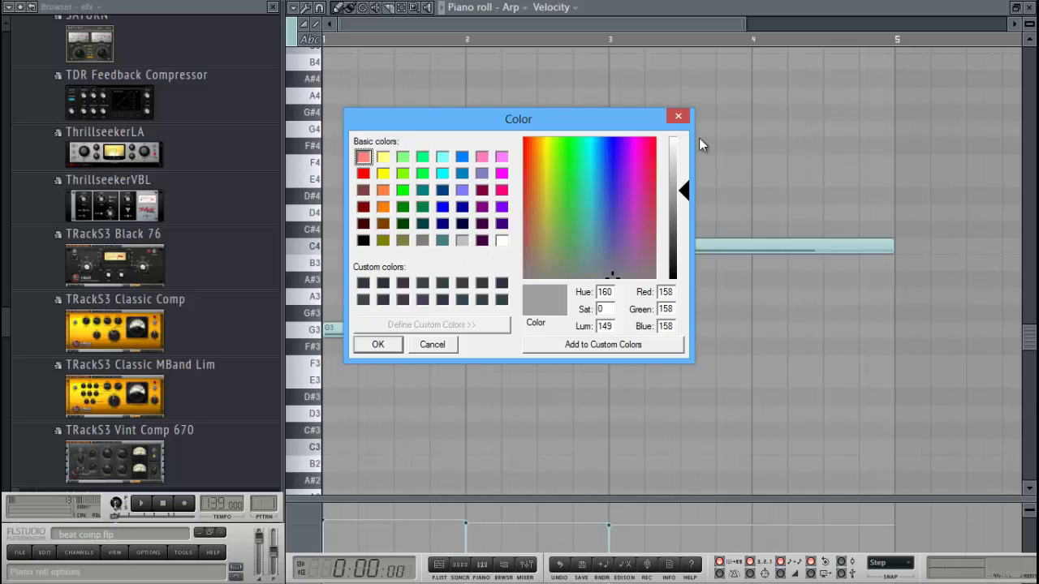
left_click(677, 115)
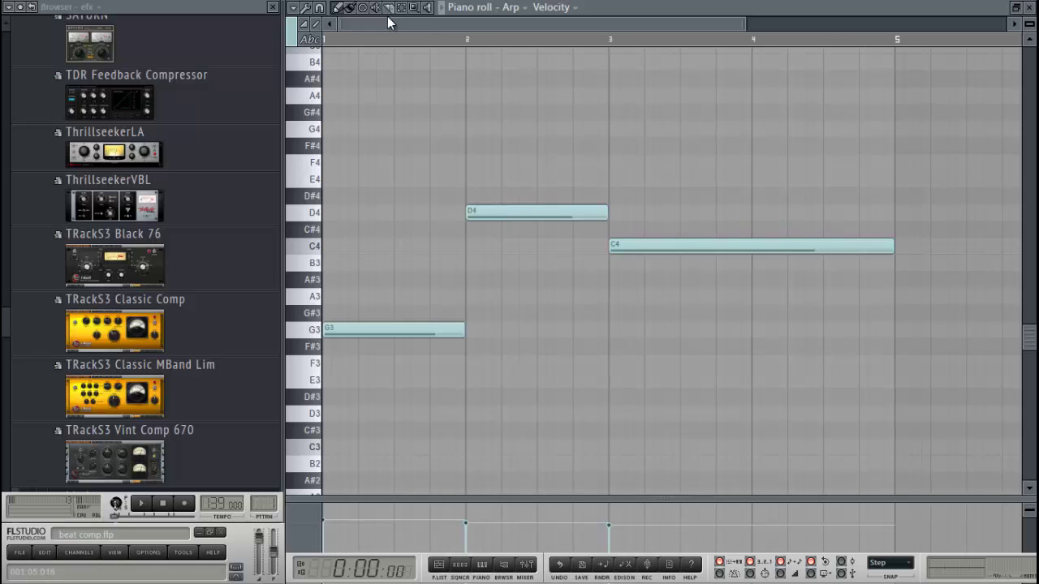
- Select the three Arp notes and try note colour groups 4 and then 14
left_click_drag(394, 137, 802, 372)
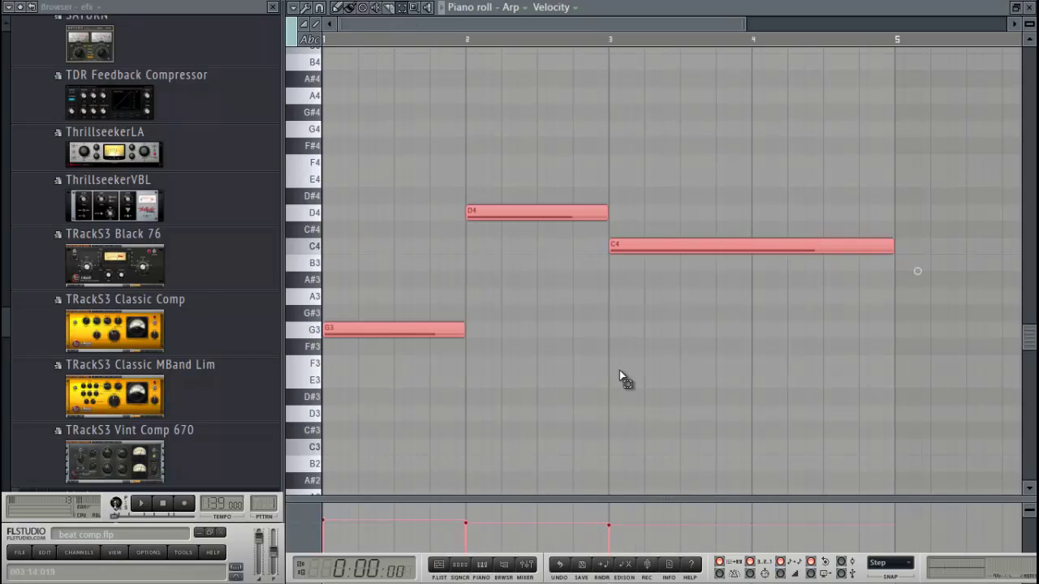
left_click(293, 39)
left_click(381, 63)
left_click(292, 37)
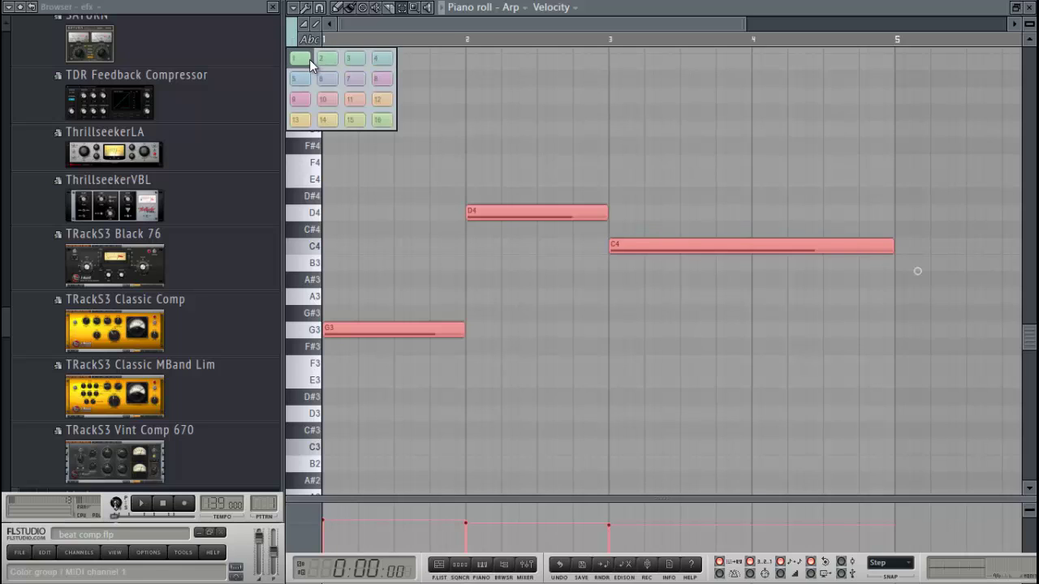
left_click(334, 121)
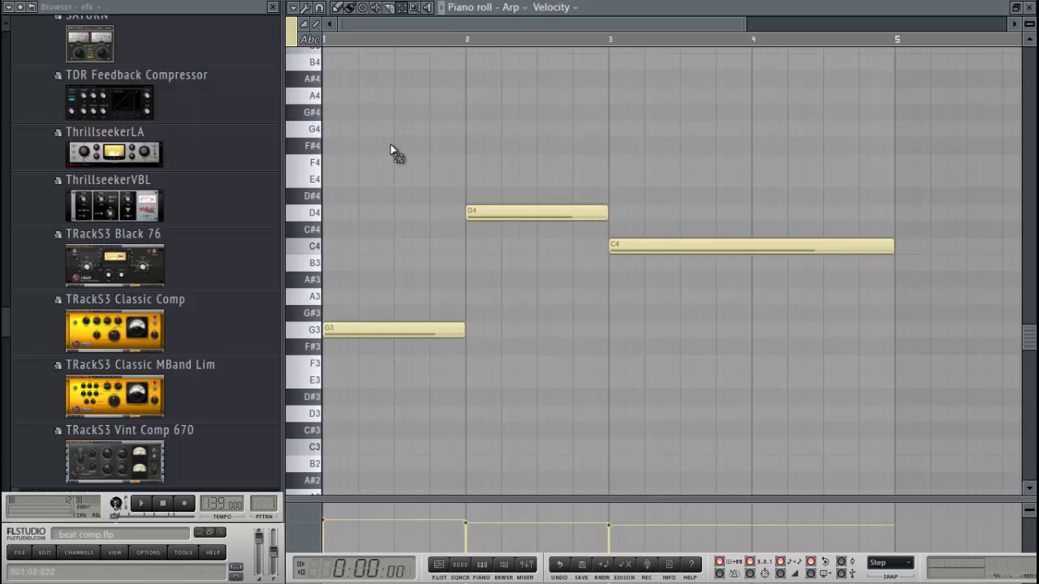
- Recolour the selected notes yellow from the piano roll options menu
left_click_drag(391, 140, 727, 405)
left_click(294, 7)
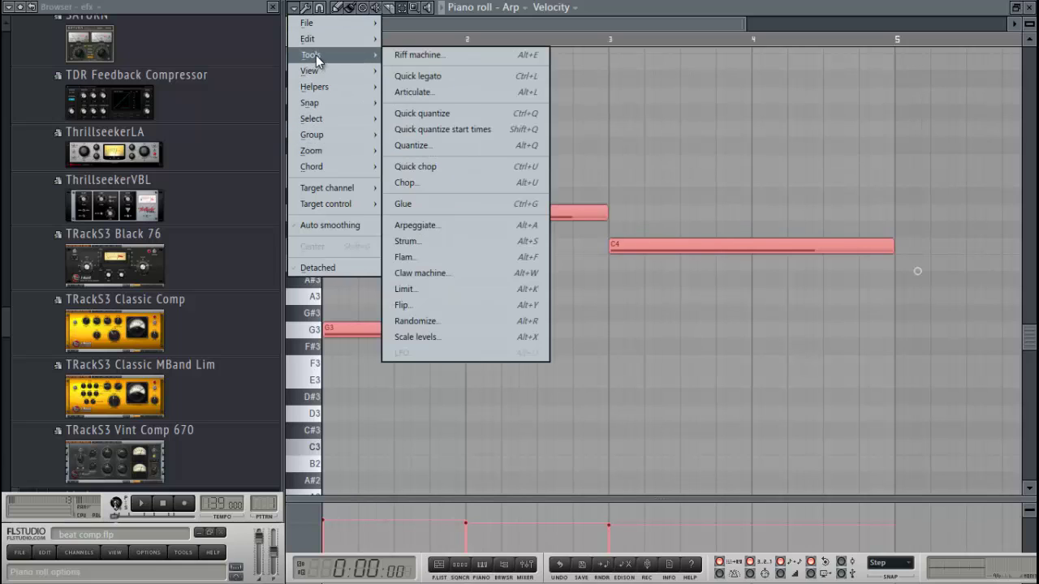
mouse_move(315, 42)
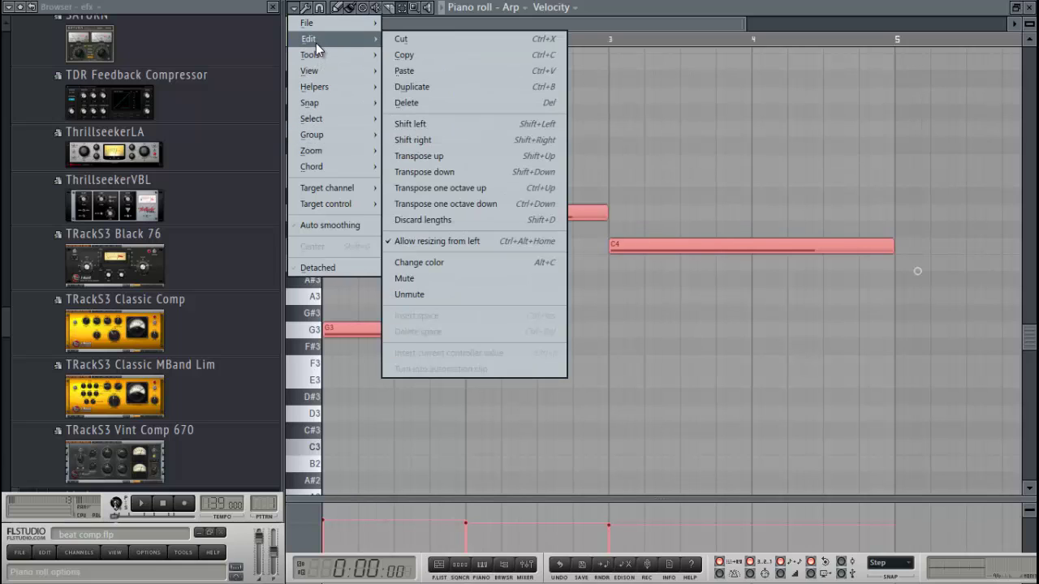
left_click(488, 271)
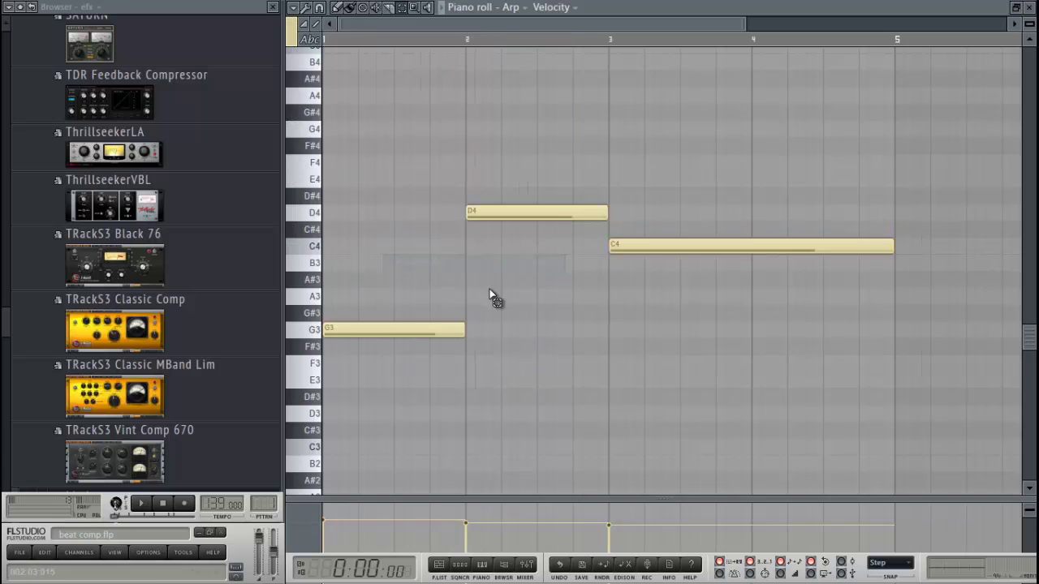
- Set the three notes back to cyan with Alt+C and return to the paint tool
left_click_drag(744, 406, 394, 155)
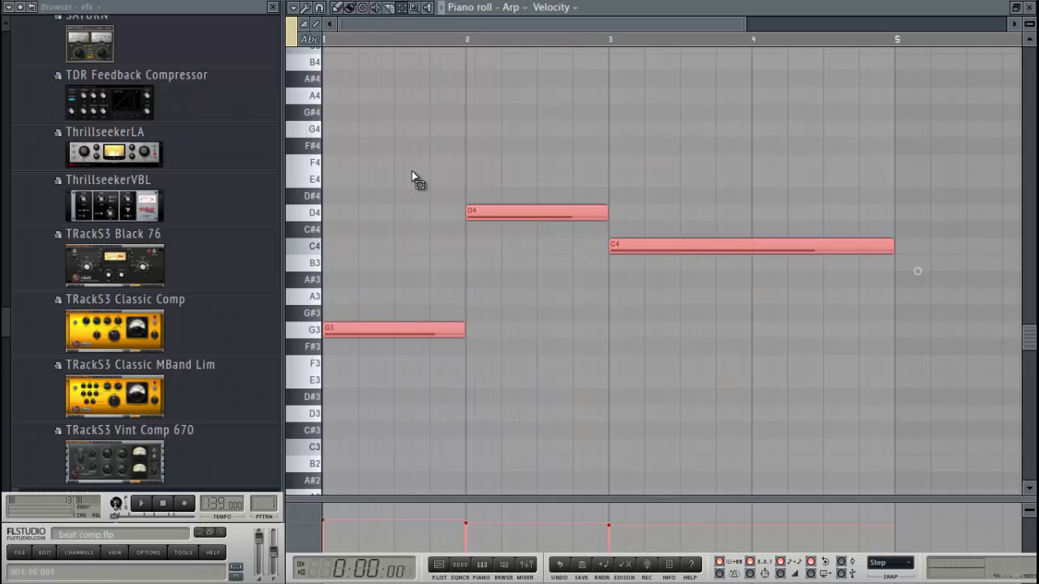
left_click(302, 37)
left_click(377, 61)
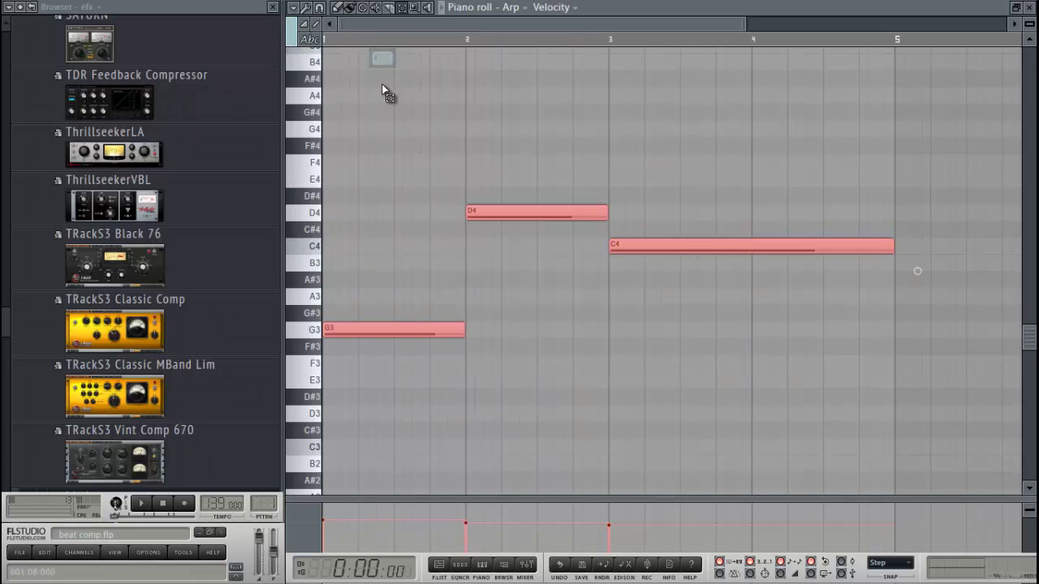
key("alt+c")
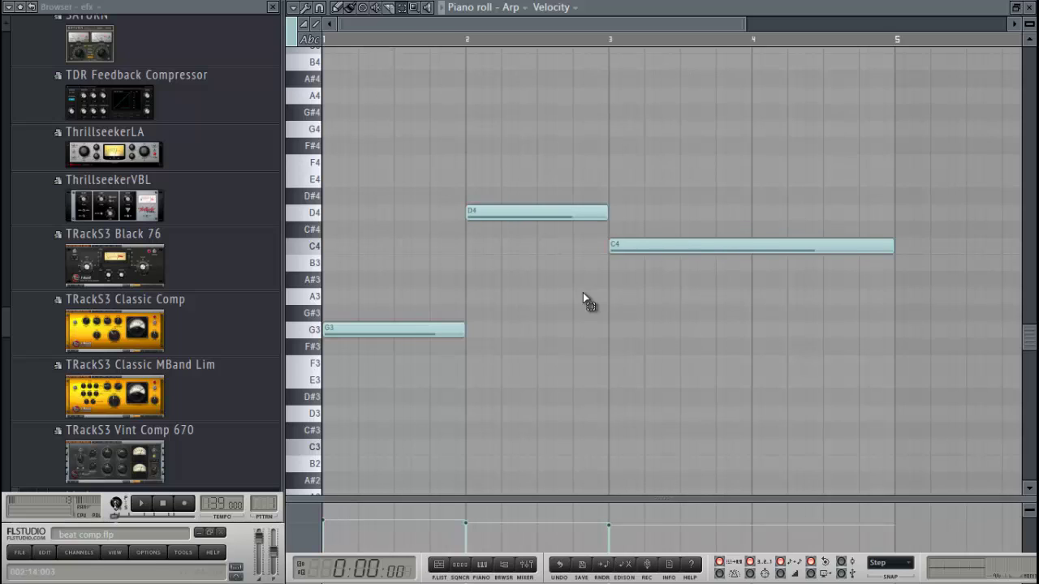
left_click(354, 10)
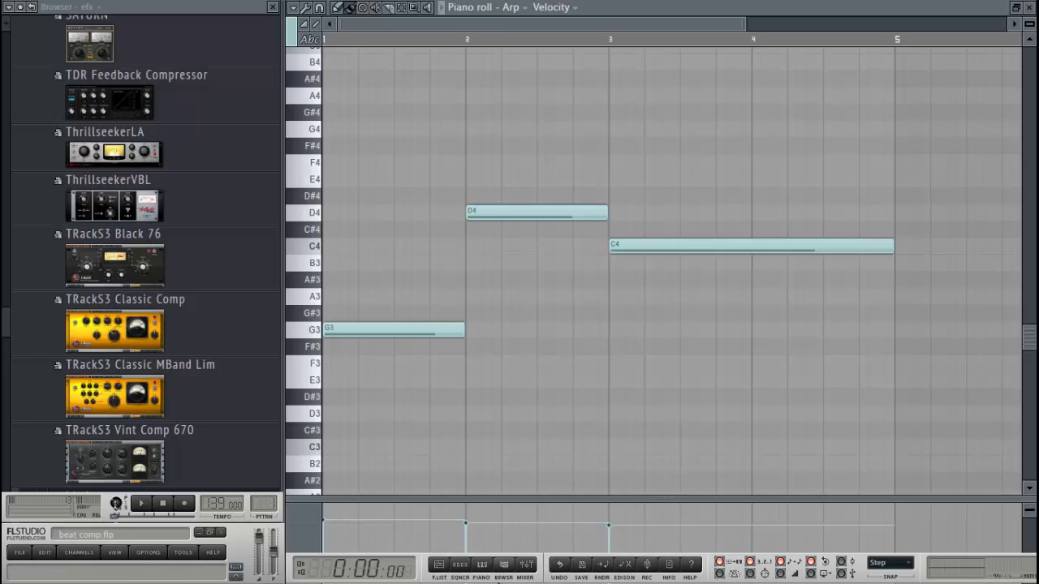
- Expand the step sequencer and filter it to the rewire group's two channels
left_click(460, 565)
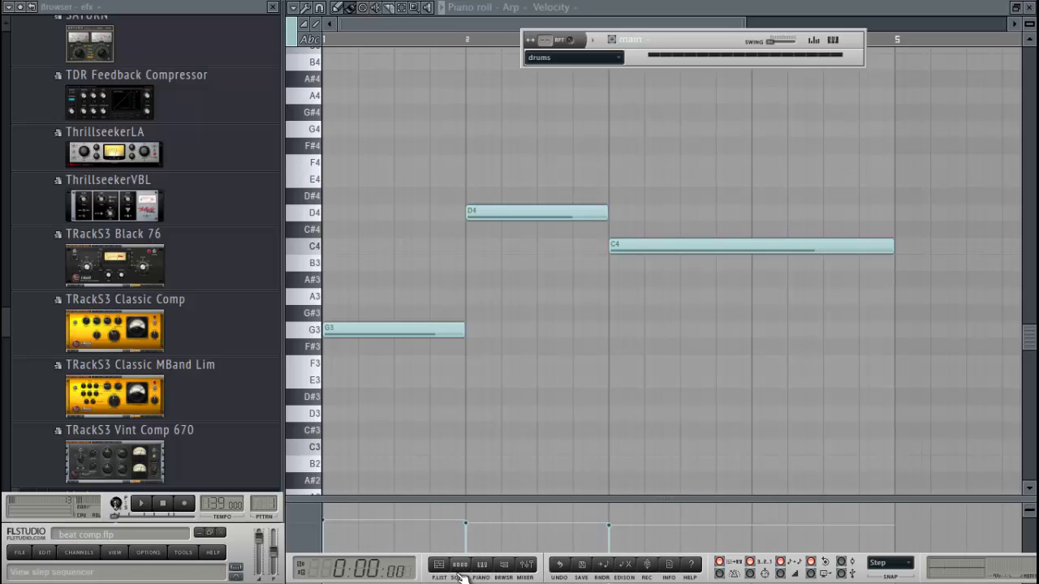
double_click(711, 36)
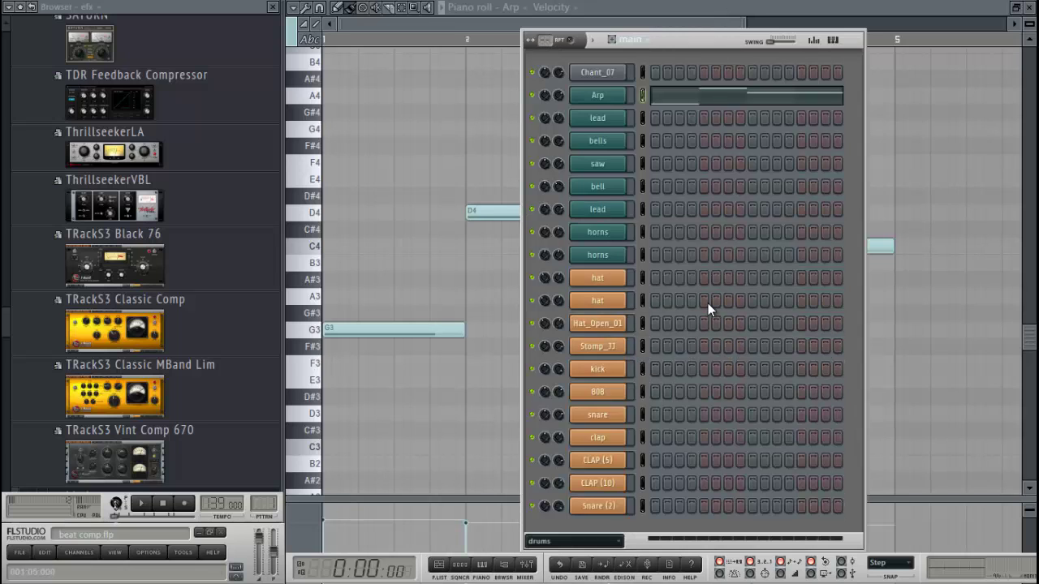
left_click(591, 541)
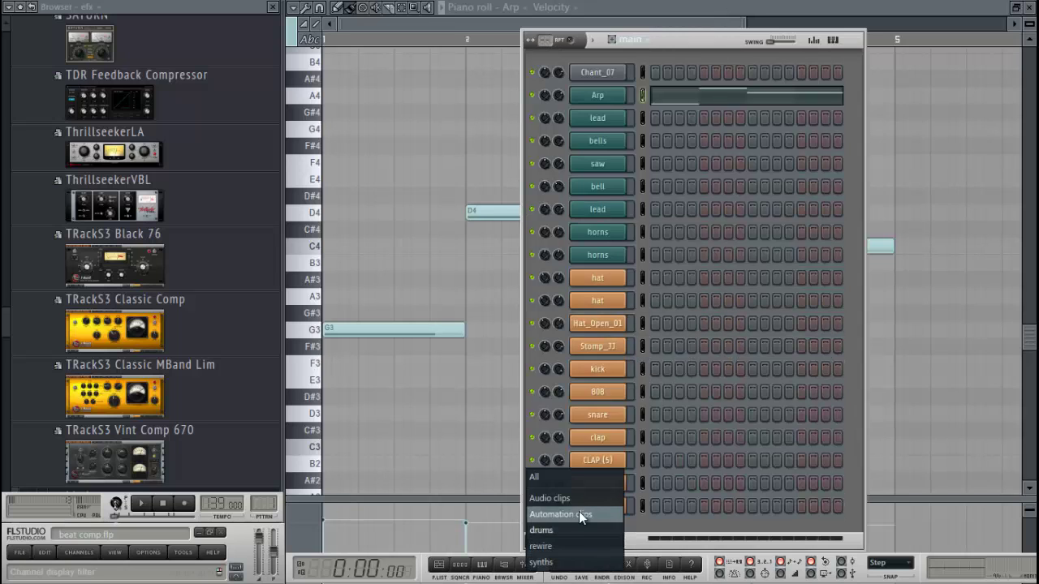
left_click(577, 548)
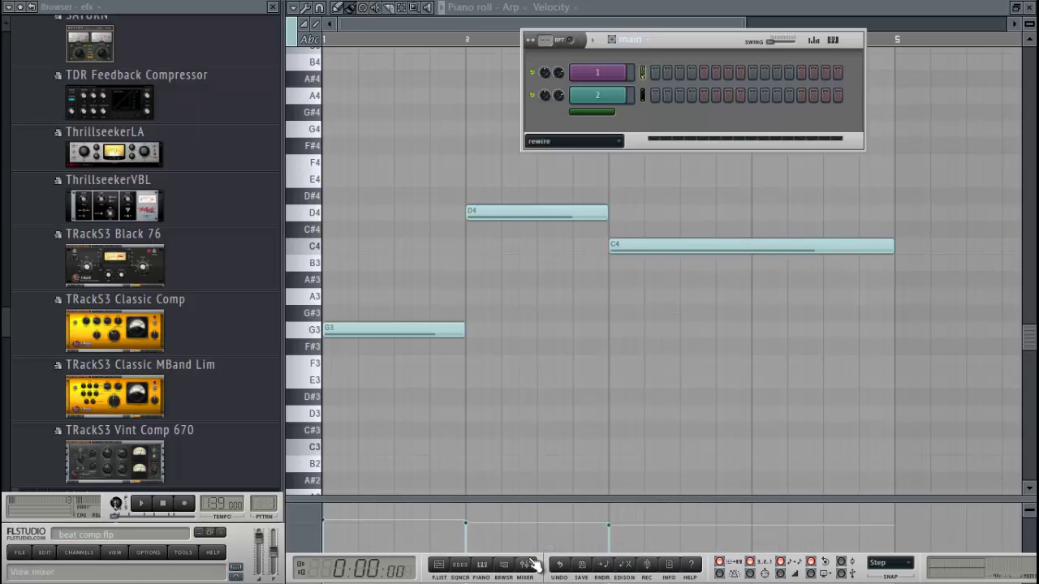
left_click(441, 571)
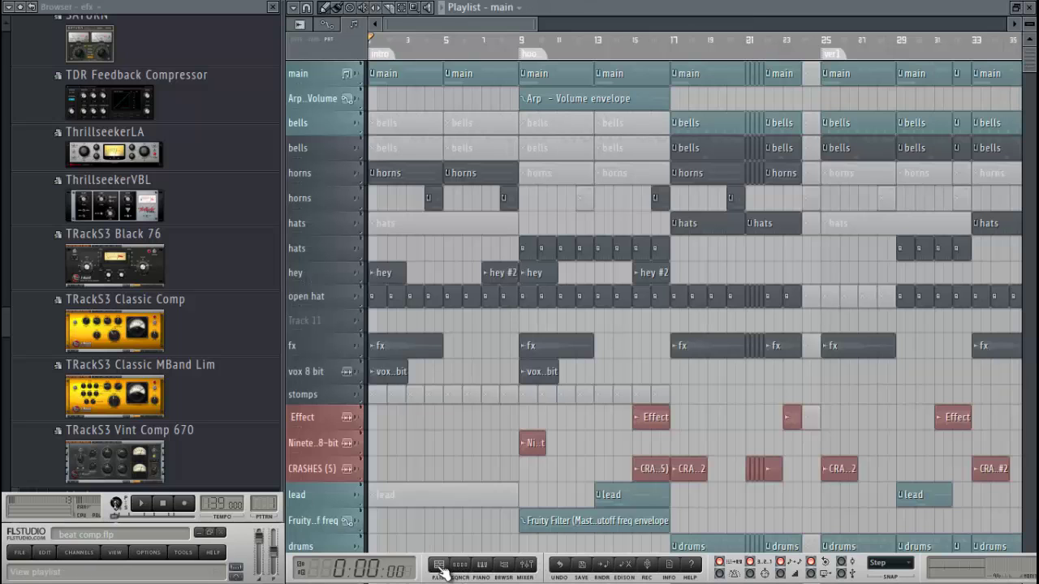
left_click(459, 570)
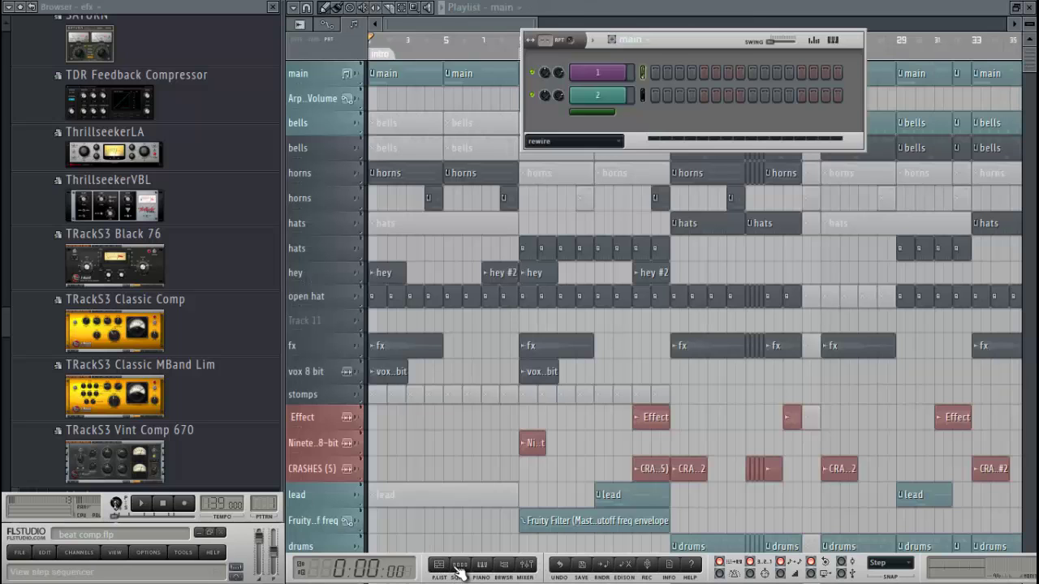
left_click(458, 569)
left_click(439, 566)
left_click(440, 567)
left_click(443, 568)
left_click(442, 568)
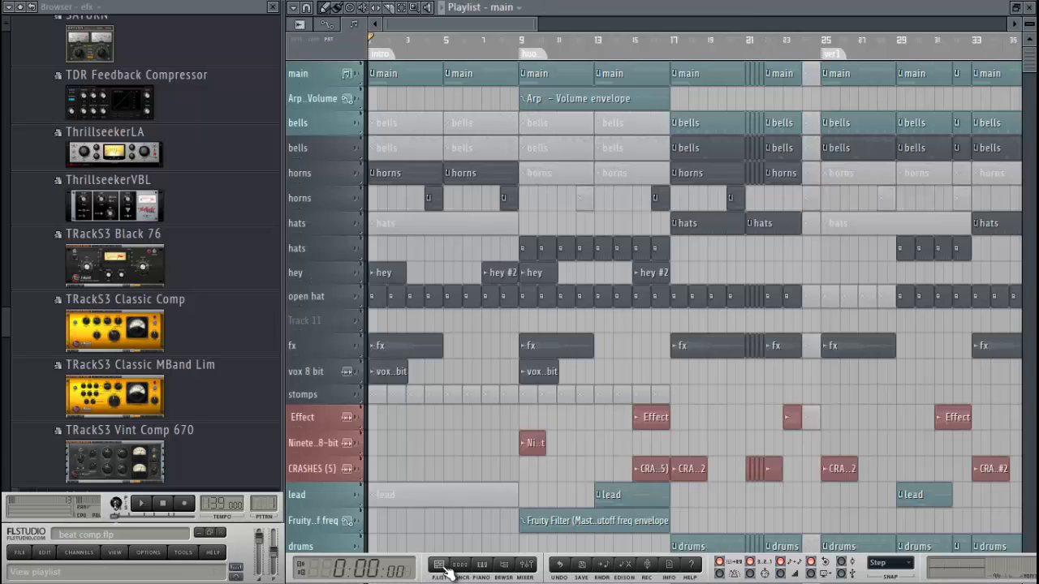
left_click(442, 568)
left_click(442, 568)
left_click(442, 568)
left_click(442, 568)
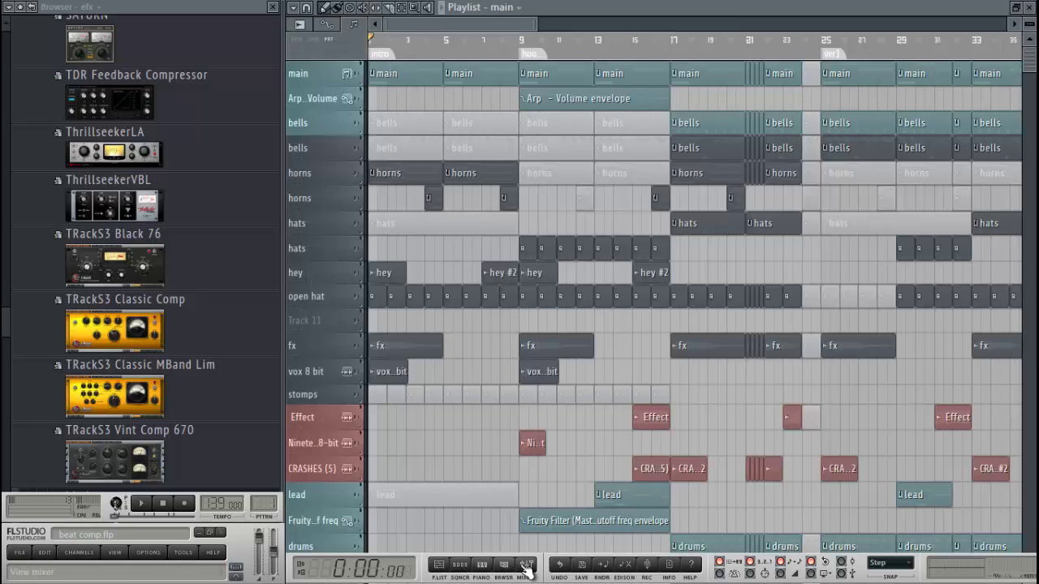
left_click(527, 566)
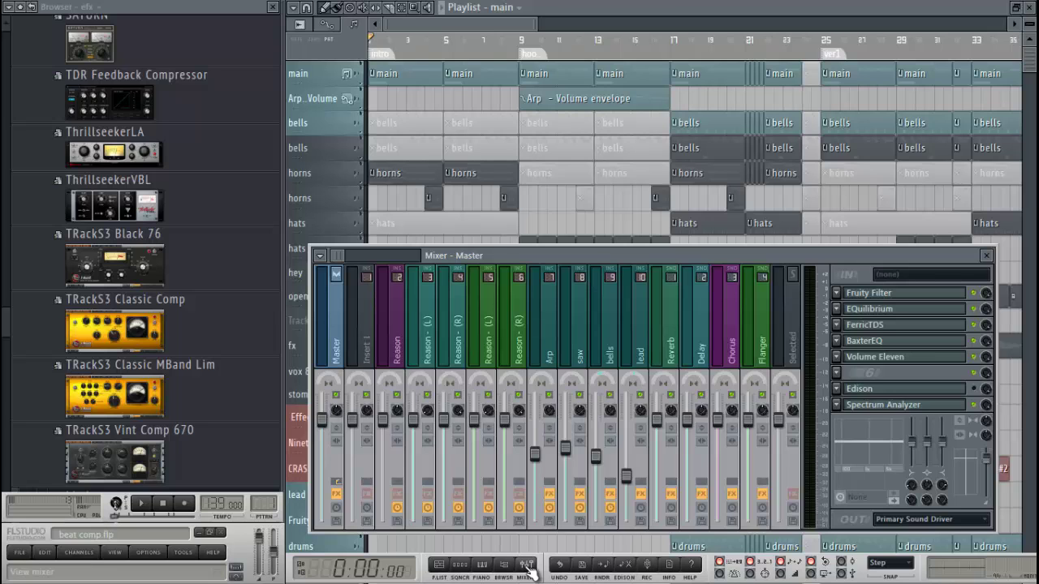
left_click(527, 566)
left_click(526, 566)
left_click(527, 566)
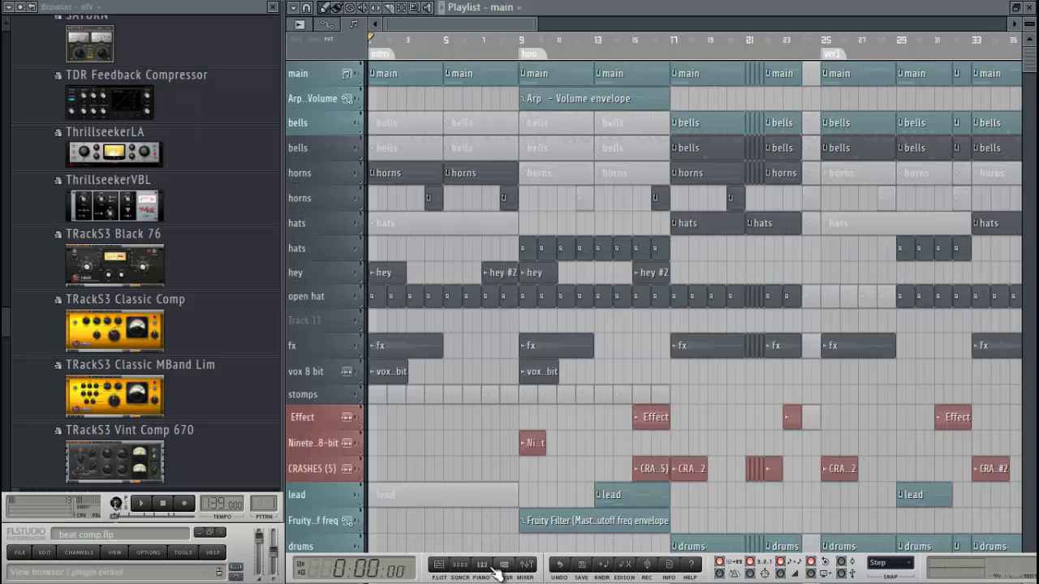
left_click(467, 571)
left_click(467, 571)
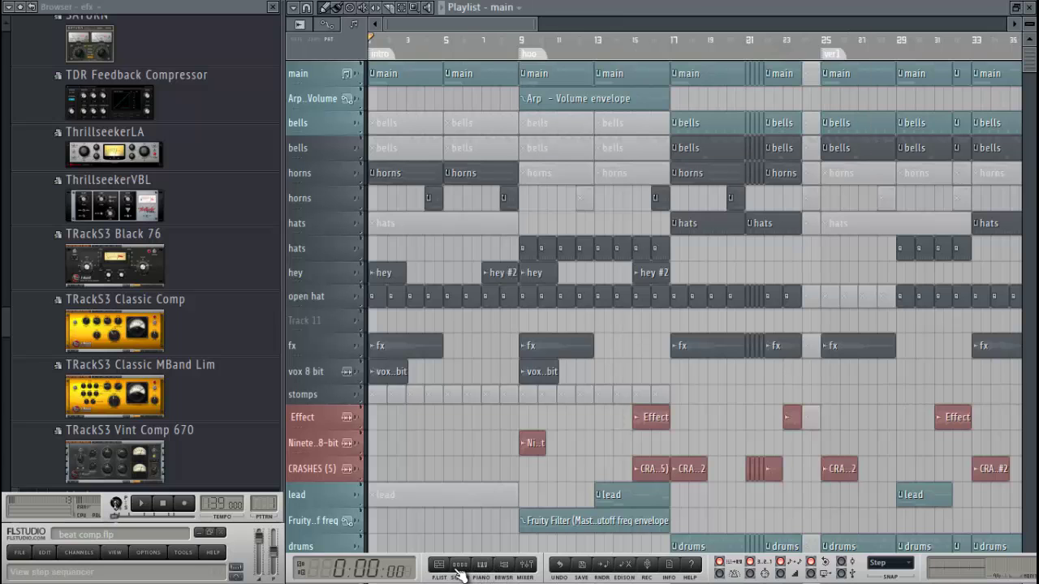
left_click(444, 570)
left_click(445, 570)
left_click(445, 570)
left_click(445, 570)
left_click(461, 568)
left_click(460, 568)
left_click(445, 570)
left_click(445, 569)
left_click(444, 570)
left_click(445, 569)
- Shrink the main track row in the beat comp.flp Playlist by dragging its bottom edge up slightly
scroll(592, 477, "down", 4)
scroll(594, 477, "up", 3)
scroll(600, 474, "up", 1)
mouse_move(328, 85)
left_mouse_down()
mouse_move(340, 195)
mouse_move(347, 166)
mouse_move(333, 102)
mouse_move(306, 75)
mouse_move(311, 82)
left_mouse_up()
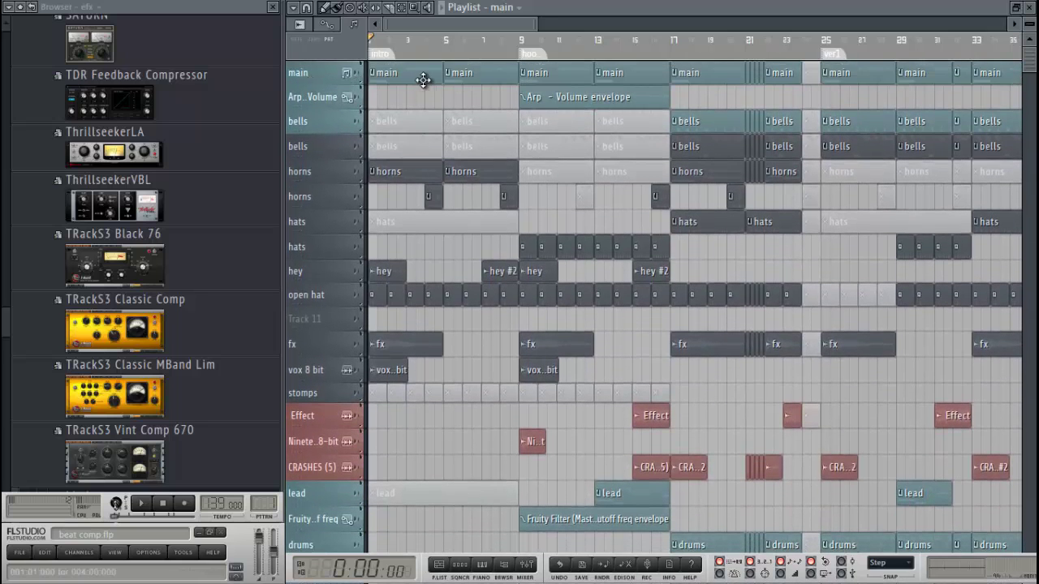